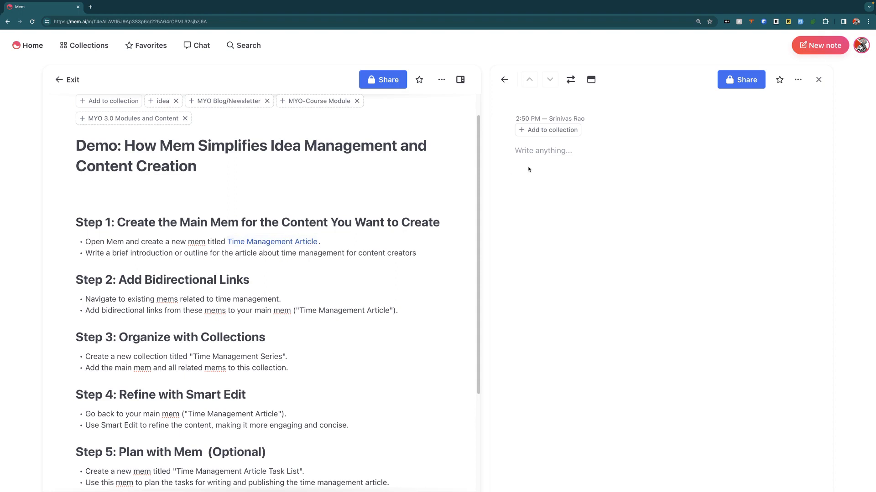
Title the new empty note "Time Management Article" and start a body line beneath it.
text(Time Management ARti)
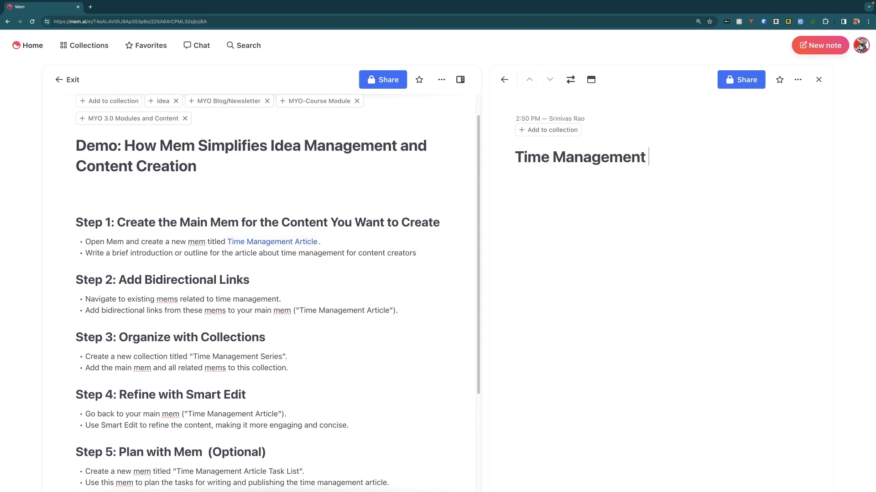
key(BackSpace)
key(BackSpace)
key(BackSpace)
text(rticle)
key(Return)
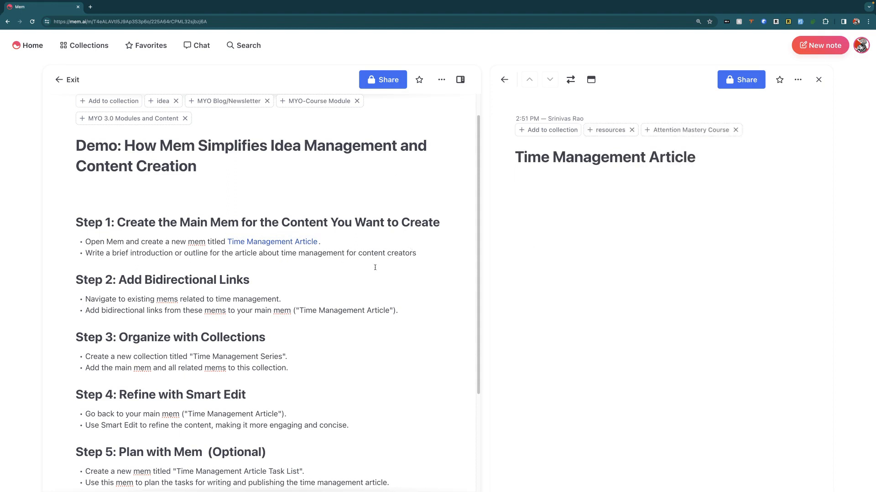
Copy the Step 1 bullet about writing a brief introduction or outline into the Time Management Article body as plain, unbulleted text.
drag(417, 253, 85, 253)
key(ctrl+c)
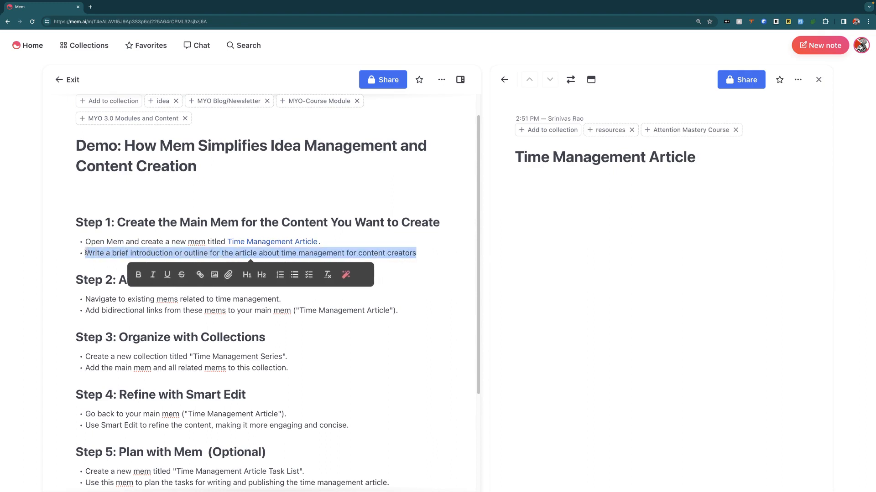
click(570, 176)
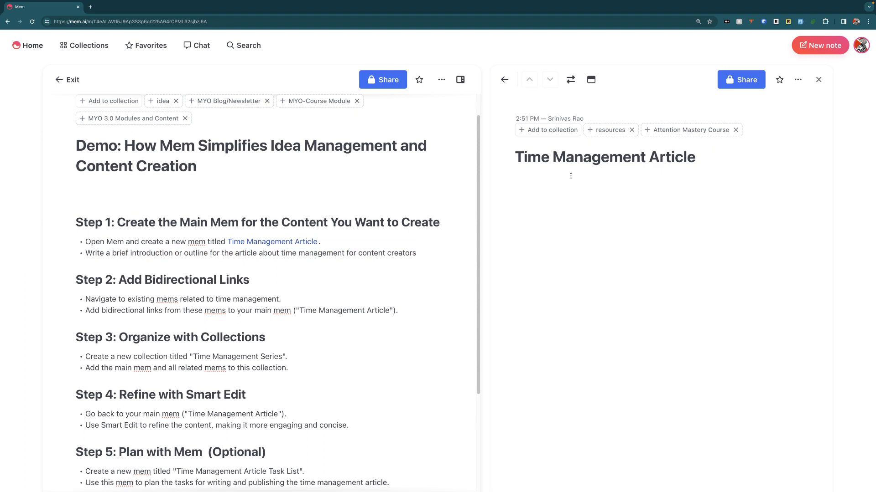
text(/)
key(BackSpace)
key(ctrl+v)
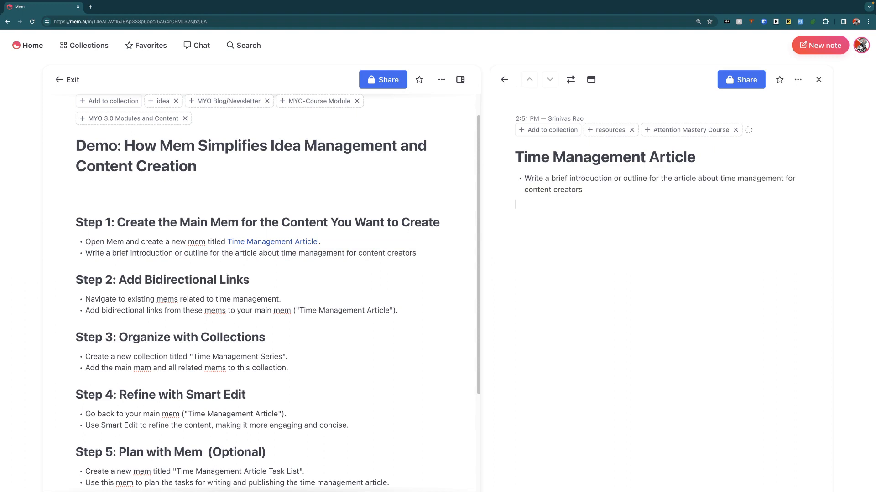
key(BackSpace)
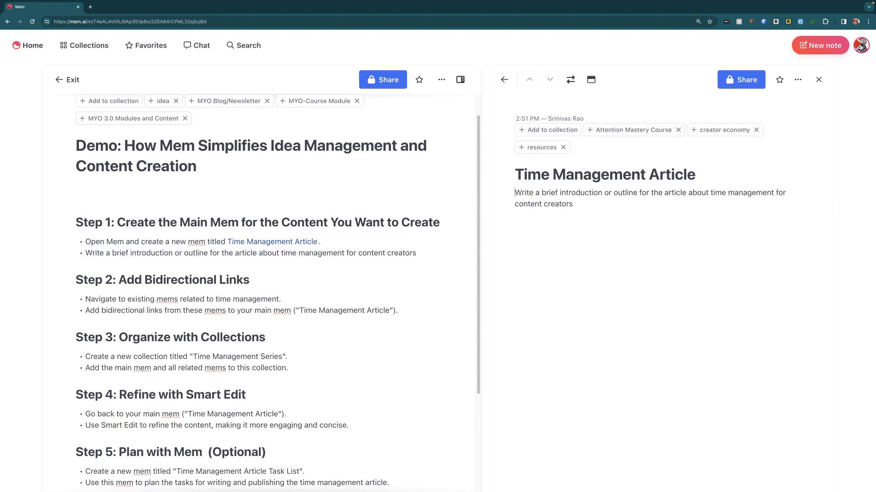
Replace "brief introduction or" with "5 header" in the pasted instruction line.
click(668, 202)
drag(612, 195, 563, 195)
key(BackSpace)
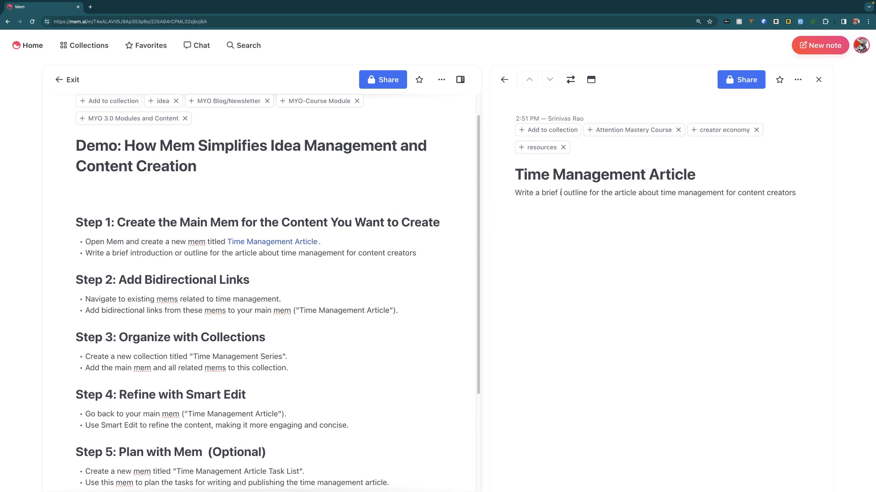
key(BackSpace)
key(BackSpace)
key(BackSpace)
key(BackSpace)
key(BackSpace)
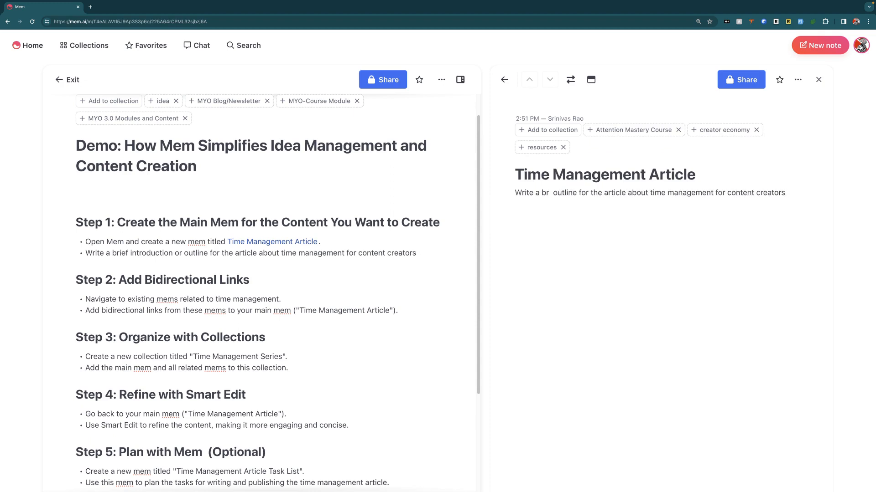
text(5 header)
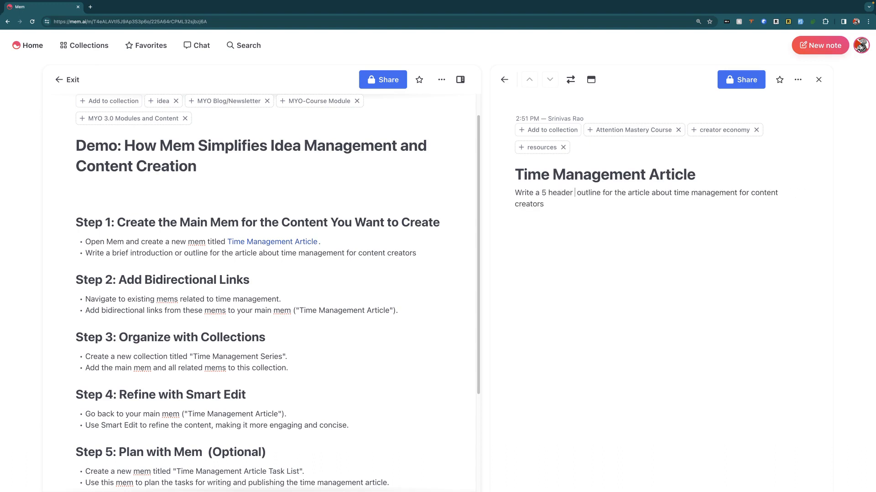
key(BackSpace)
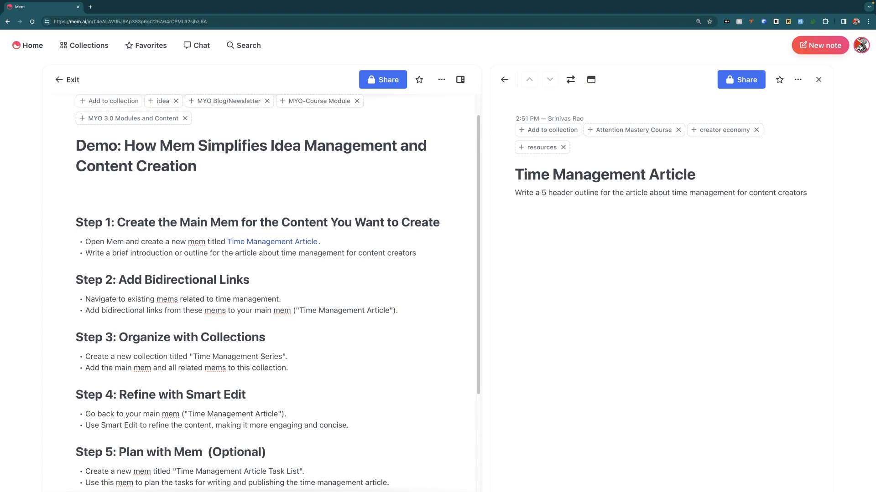
Add "with bullets" after "outline" in the instruction line.
click(590, 193)
key(Right)
text(with bullets)
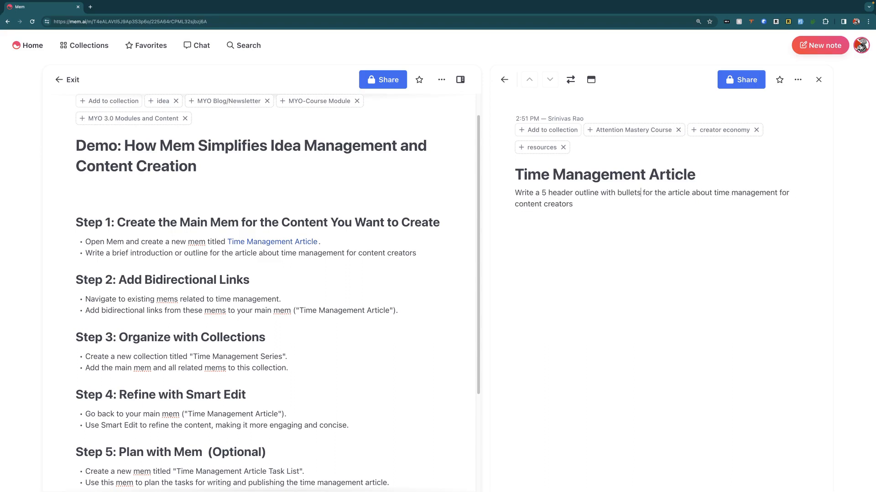
Cut the instruction line from the note and submit it as an AI writing prompt to generate the outline there.
triple_click(527, 195)
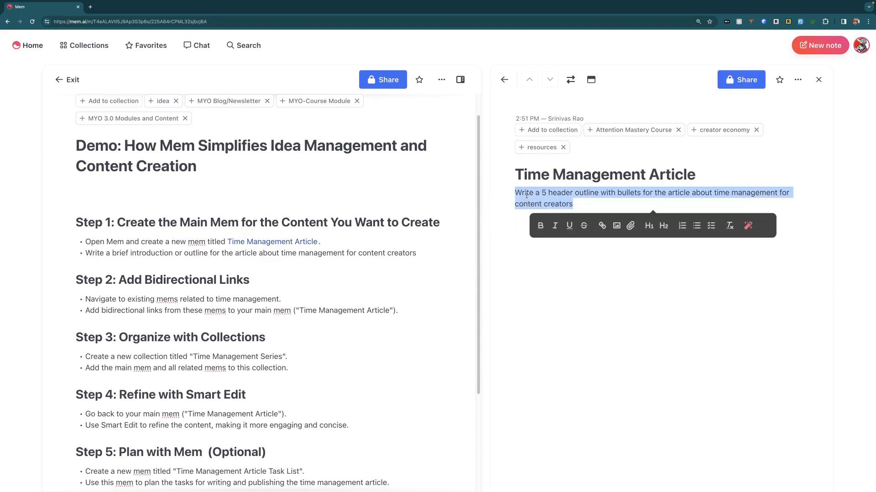
key(ctrl+x)
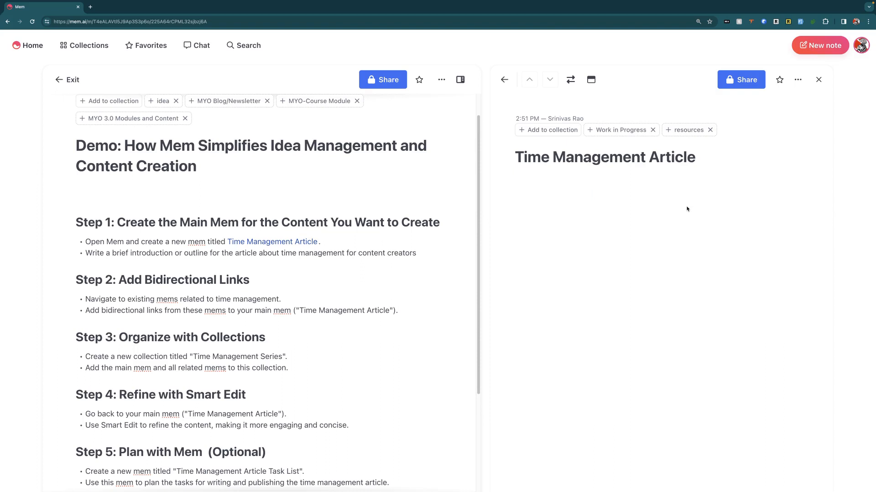
text(/)
key(ctrl+v)
key(Return)
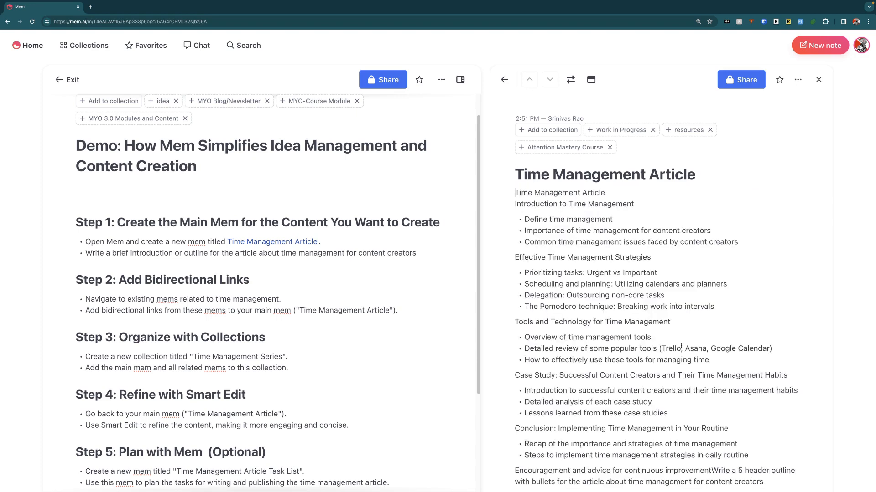
Format the line "Effective Time Management Strategies" as a level 1 heading.
scroll(657, 312, down, 2)
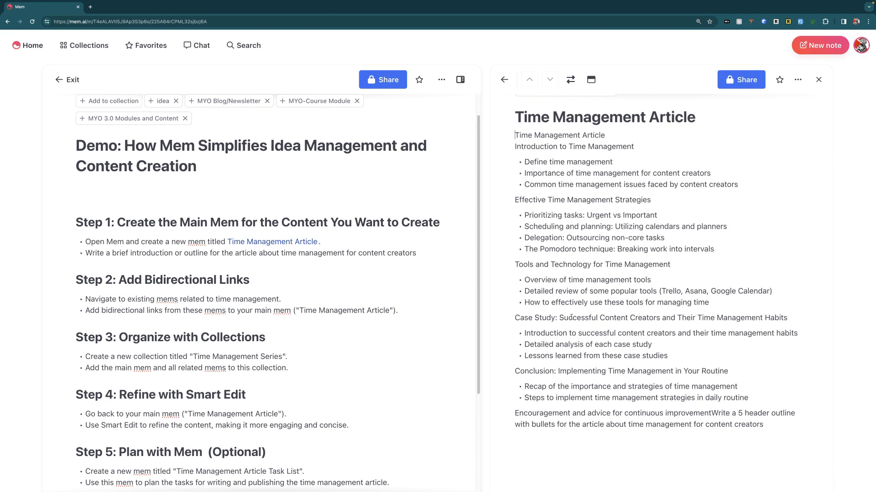
triple_click(600, 201)
click(610, 221)
Insert two line breaks before "Introduction to Time Management" and format that line as a level 1 heading.
double_click(575, 147)
click(516, 146)
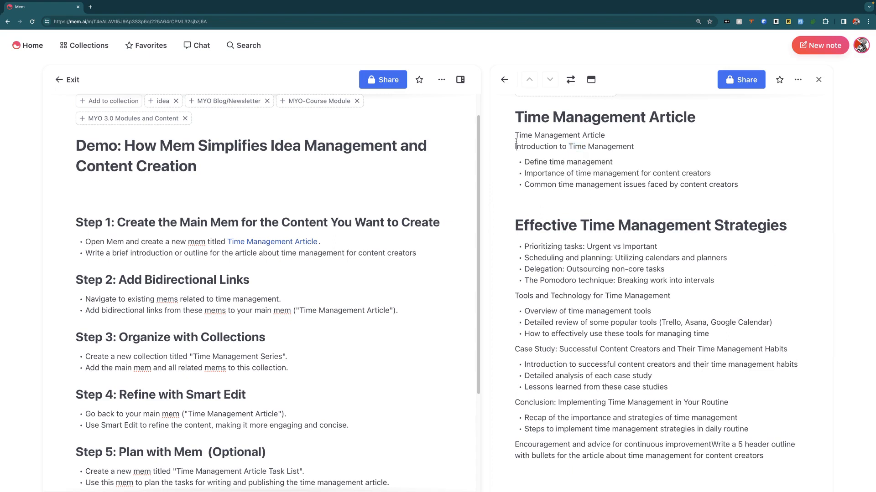
key(Return)
key(Return)
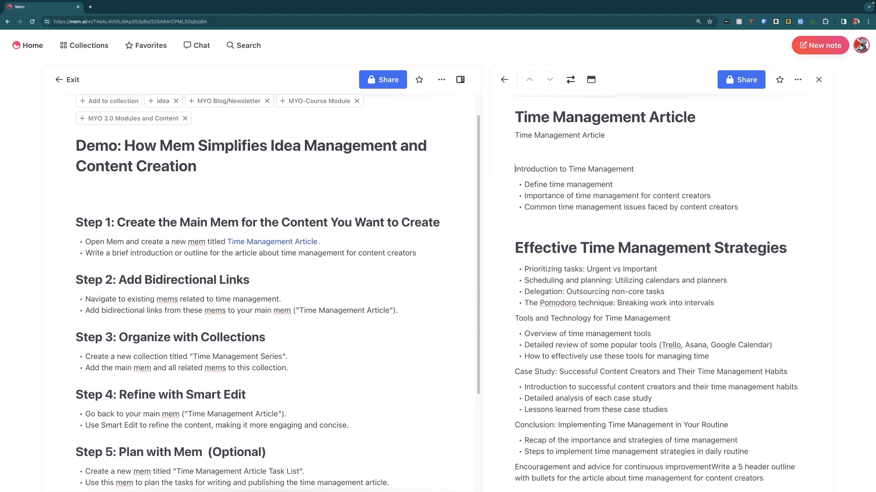
triple_click(595, 168)
click(610, 190)
click(574, 351)
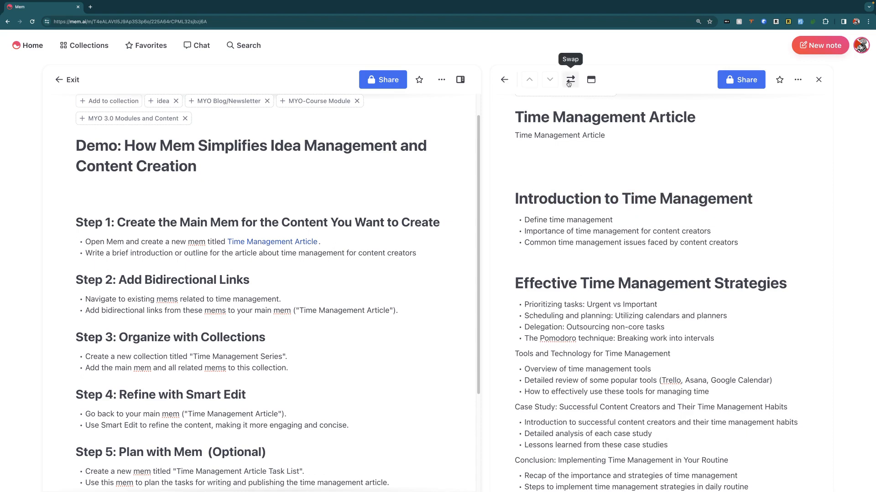
Swap the article into the main pane, close the demo note, and expand the full list of similar mems.
click(569, 81)
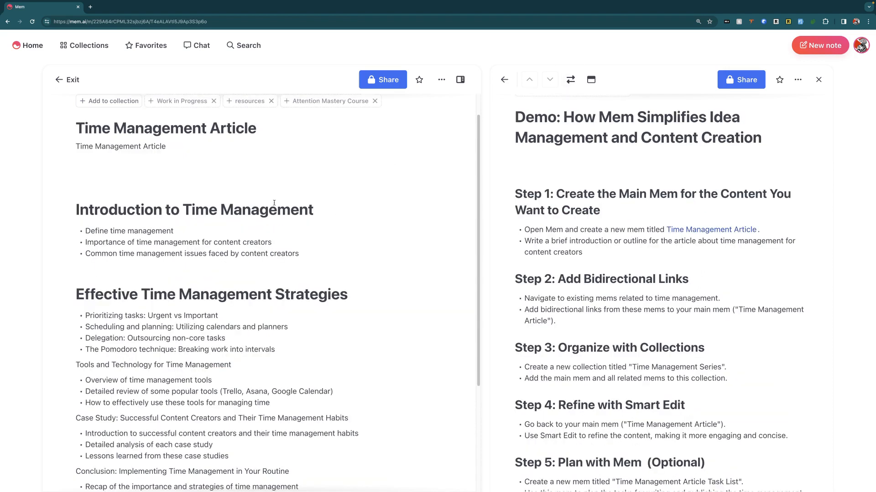
click(816, 82)
click(542, 154)
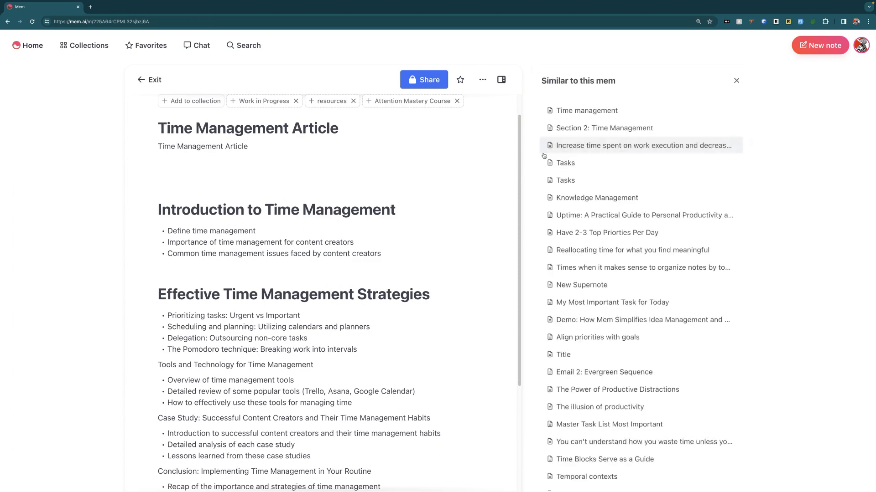
Look through the similar mems and their previews for notes relevant to the time management article.
mouse_move(648, 224)
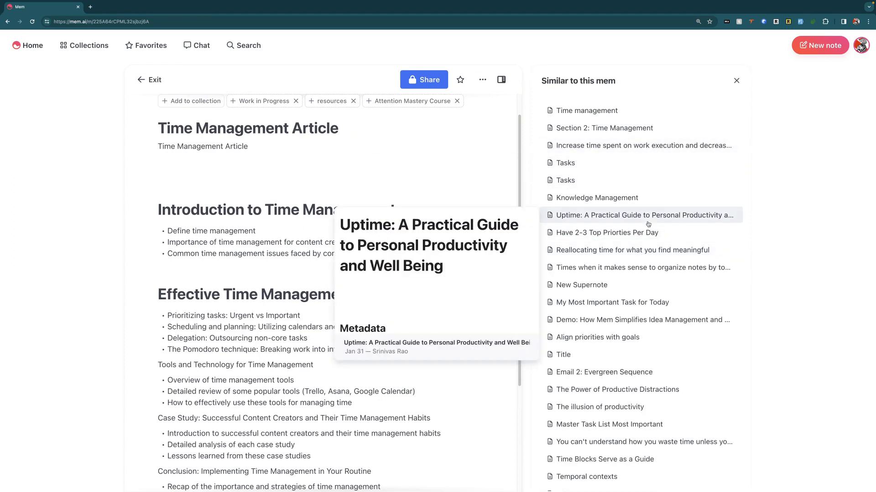
scroll(648, 224, down, 1)
mouse_move(619, 377)
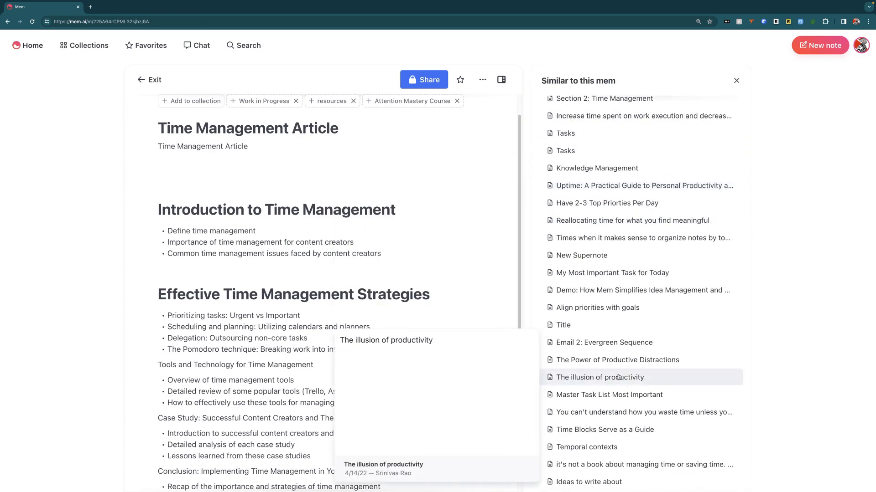
scroll(604, 347, down, 1)
mouse_move(603, 442)
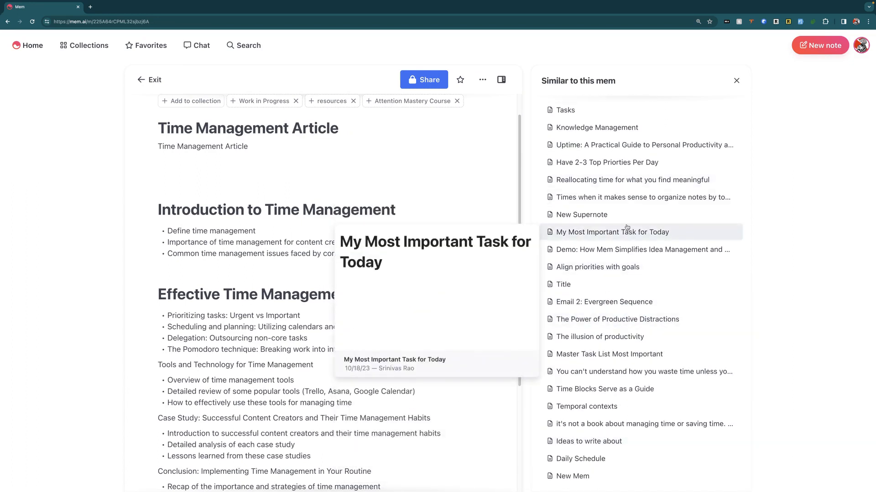
mouse_move(602, 356)
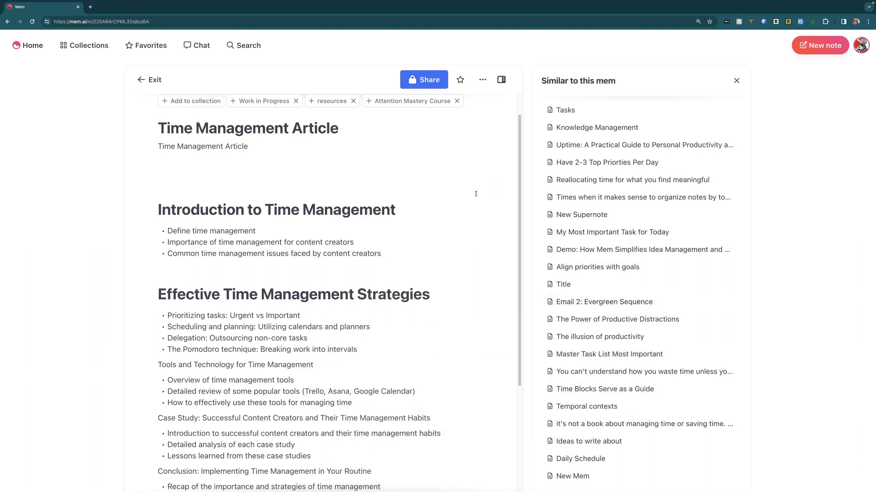
scroll(388, 297, down, 1)
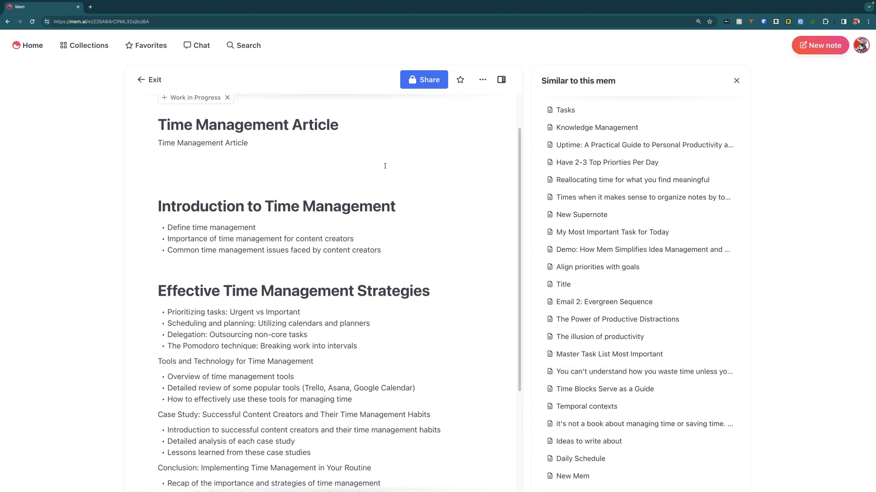
mouse_move(565, 147)
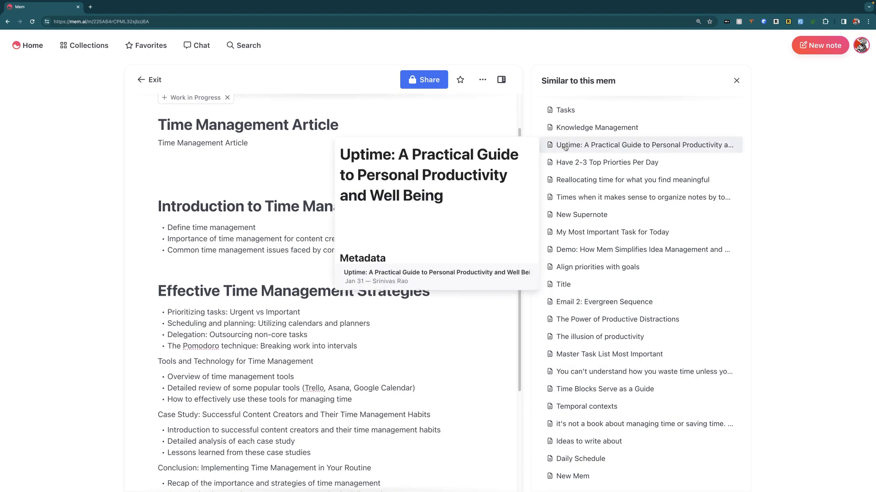
Open the similar mem "Time Blocks Serve as a Guide" and link it in a new bullet above the article's introduction heading.
click(611, 394)
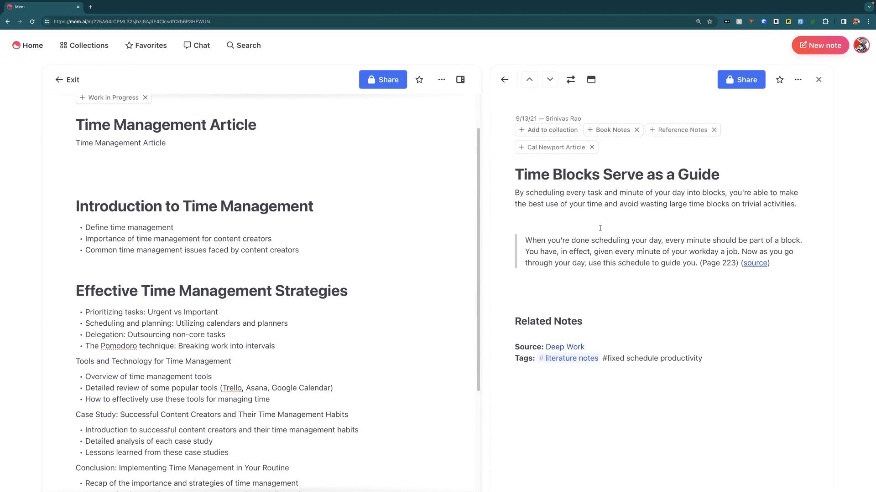
click(210, 157)
text(- @time blocks)
key(Return)
Add a second bullet linking the mem "Create Time Blocks for Using the Internet".
key(Return)
text(@create ti)
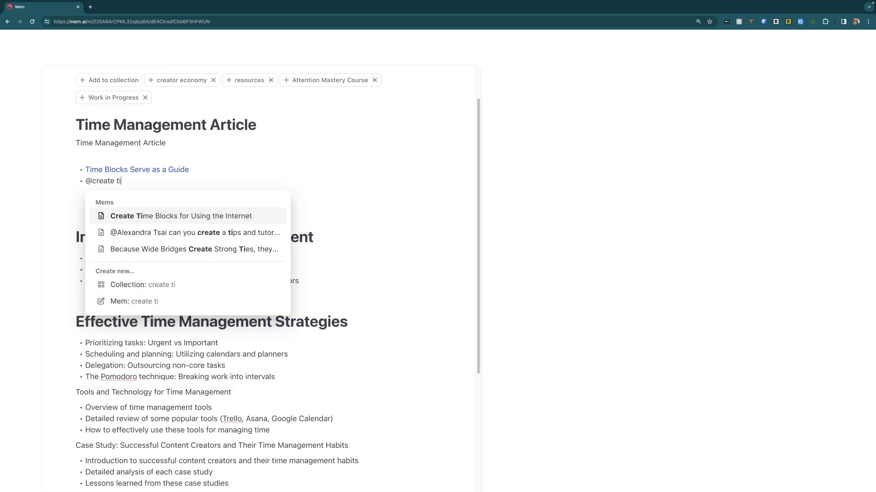
text(m)
key(Return)
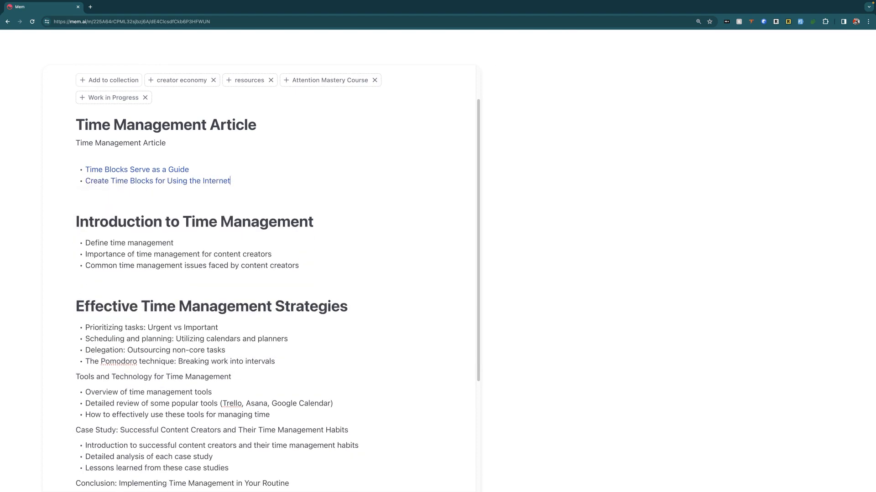
Add a third bullet linking the mem "Time Management Skills and ADHD".
key(Return)
text(@time)
key(Down)
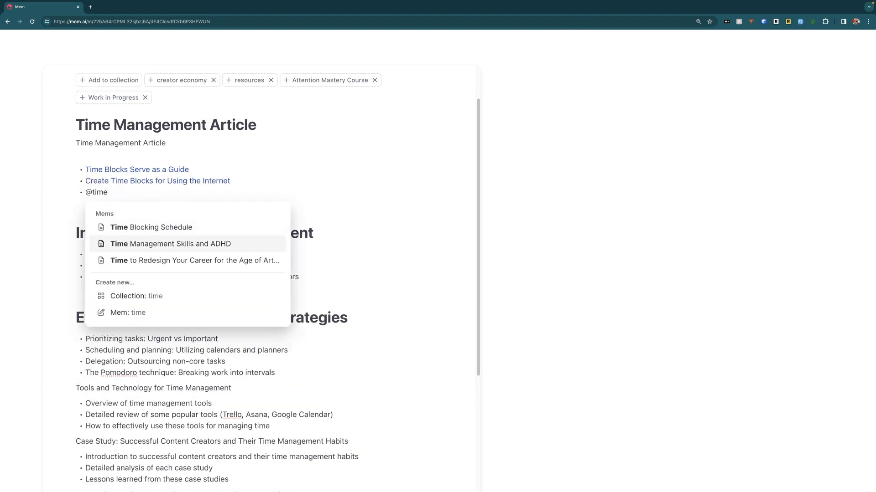
key(Return)
Add a fourth bullet linking the mem "Time and Purpose".
key(Return)
text(@time)
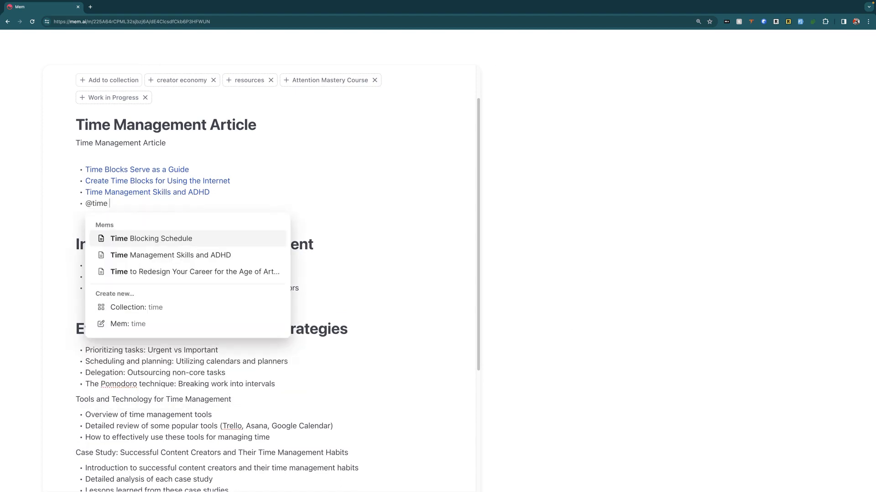
key(Return)
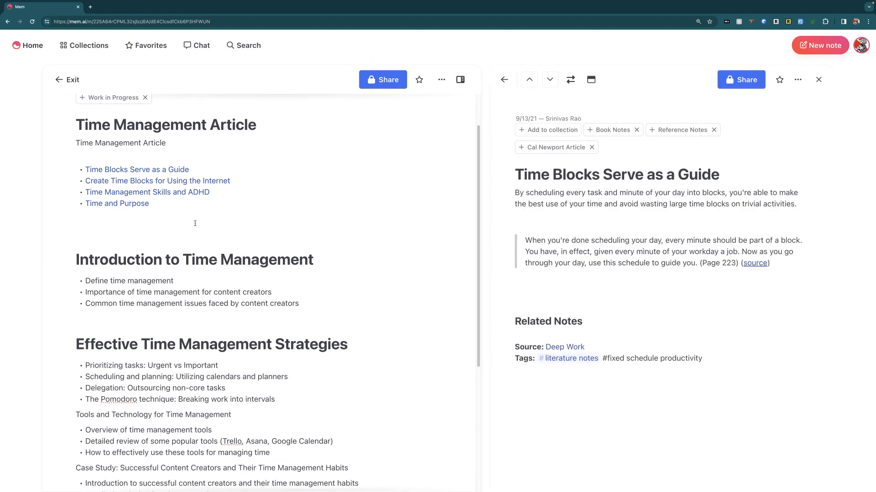
Close the "Time Blocks Serve as a Guide" mem and review the rest of the article's outline.
scroll(194, 208, down, 1)
click(818, 79)
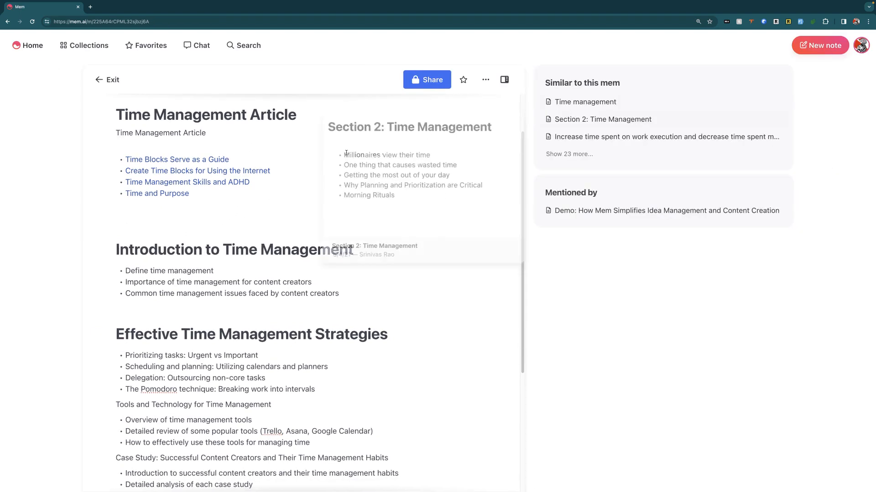
scroll(298, 219, down, 5)
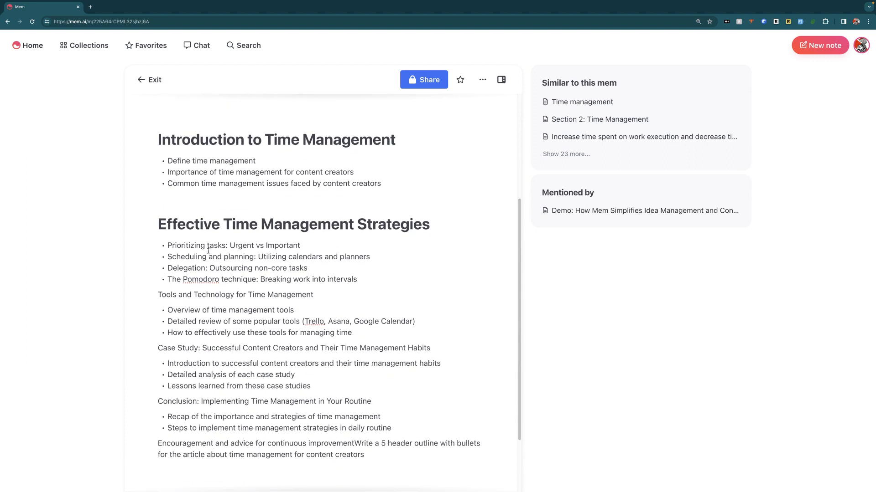
scroll(279, 261, down, 1)
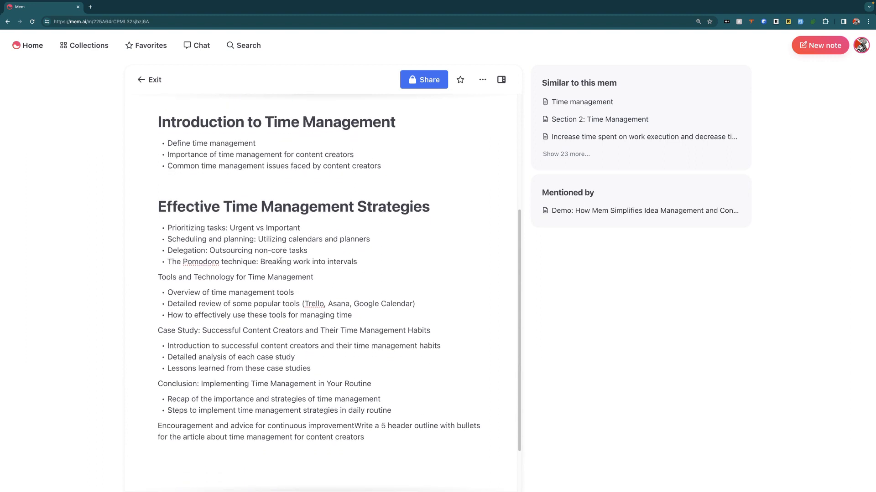
Turn the outline line "Tools and Technology for Time Management" into a link to a new mem of that name.
scroll(276, 270, down, 3)
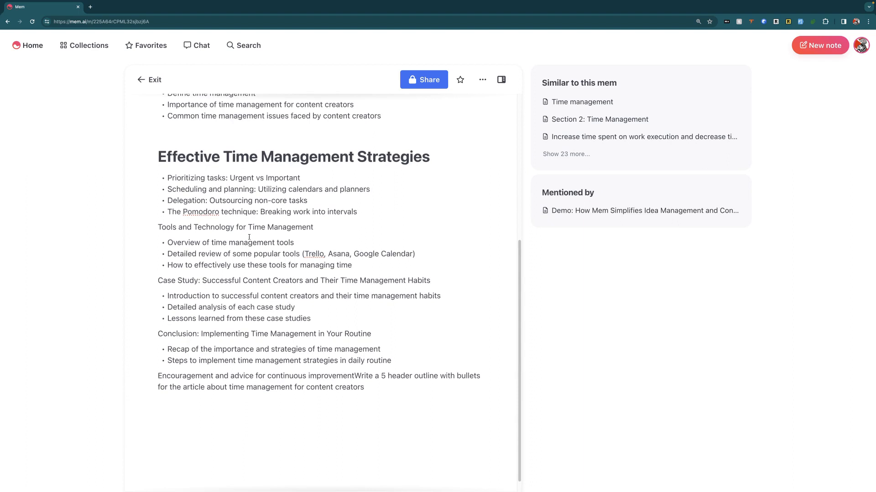
scroll(249, 237, up, 1)
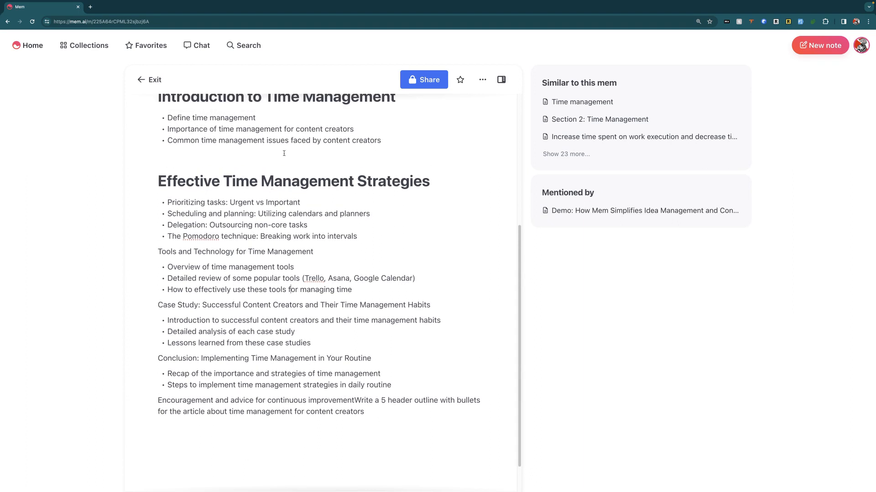
scroll(281, 156, up, 1)
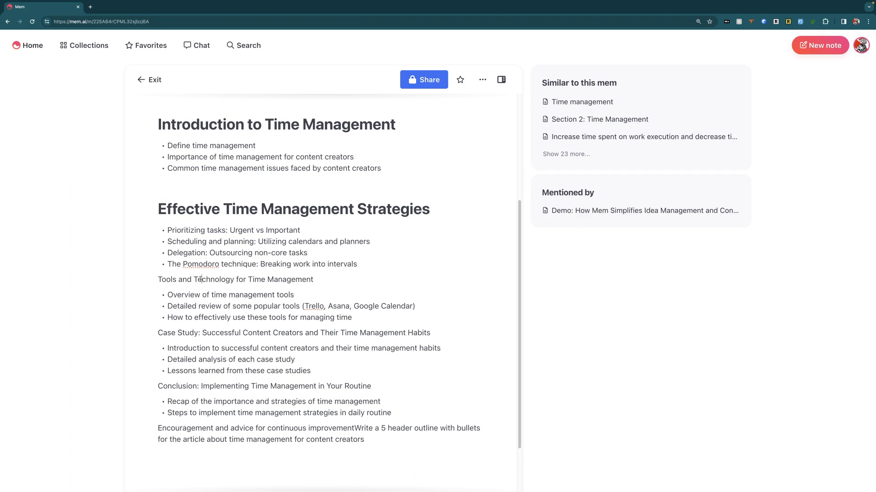
scroll(200, 279, up, 5)
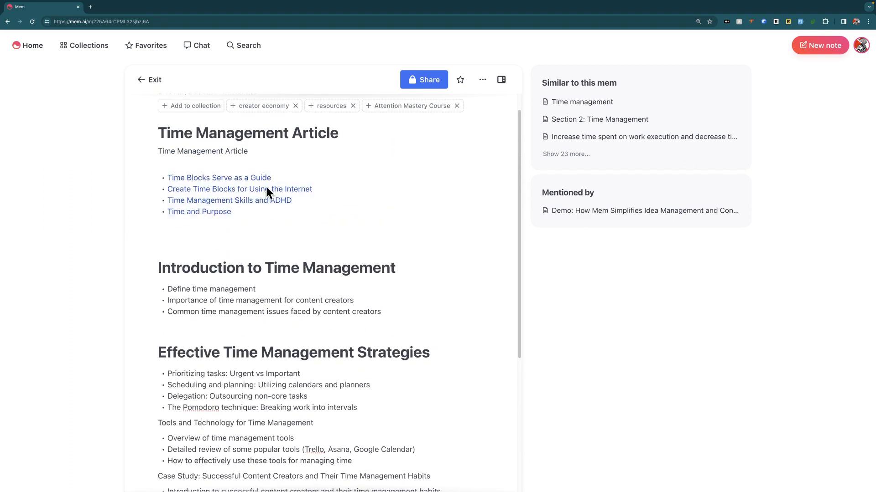
scroll(289, 324, down, 5)
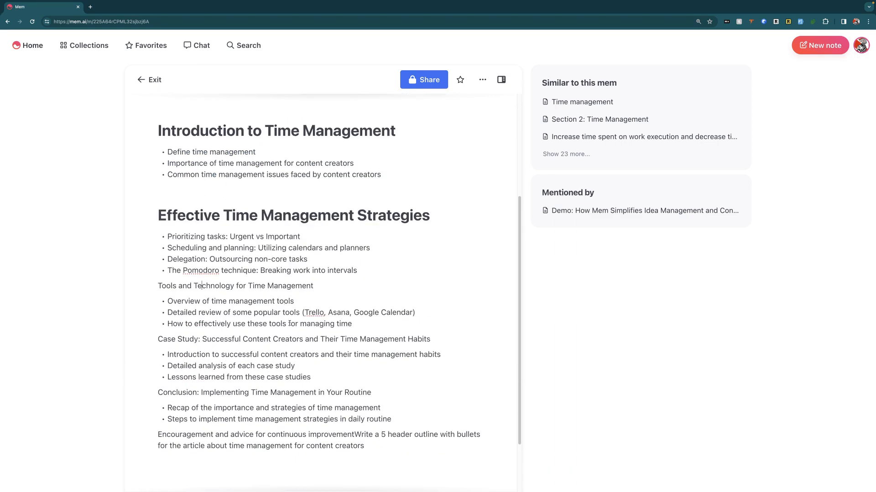
click(162, 285)
text(@)
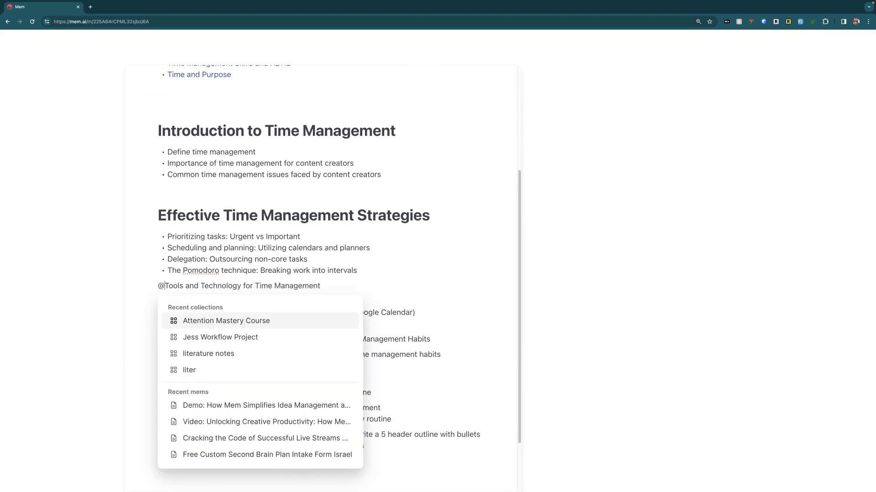
click(311, 336)
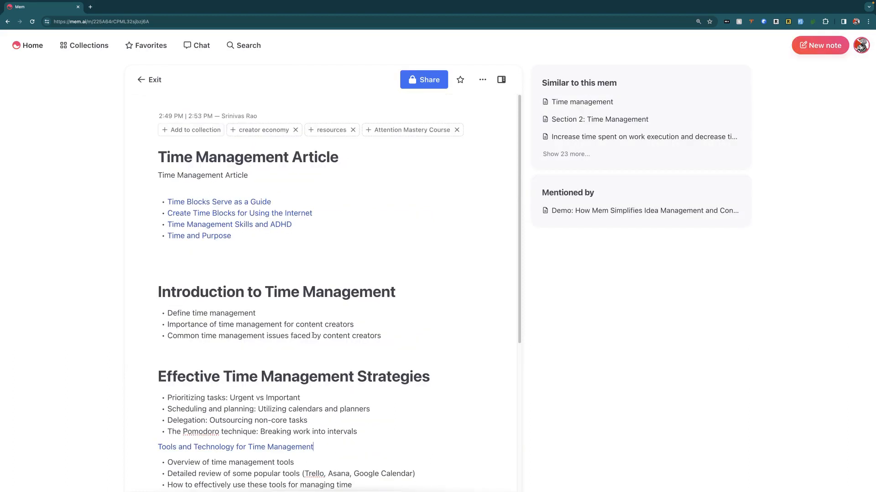
Turn the line "Case Study: Successful Content Creators and Their Time Management Habits" into a link to a new mem of that name.
scroll(298, 342, down, 4)
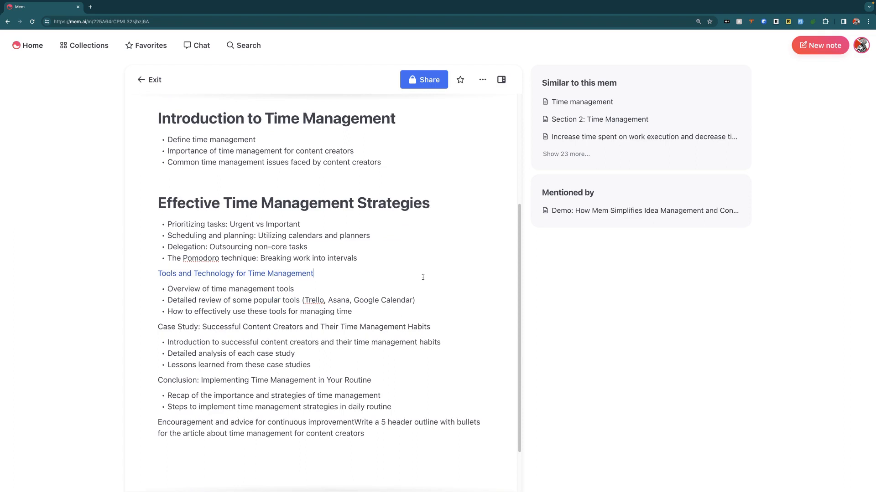
scroll(229, 297, down, 1)
scroll(245, 306, down, 2)
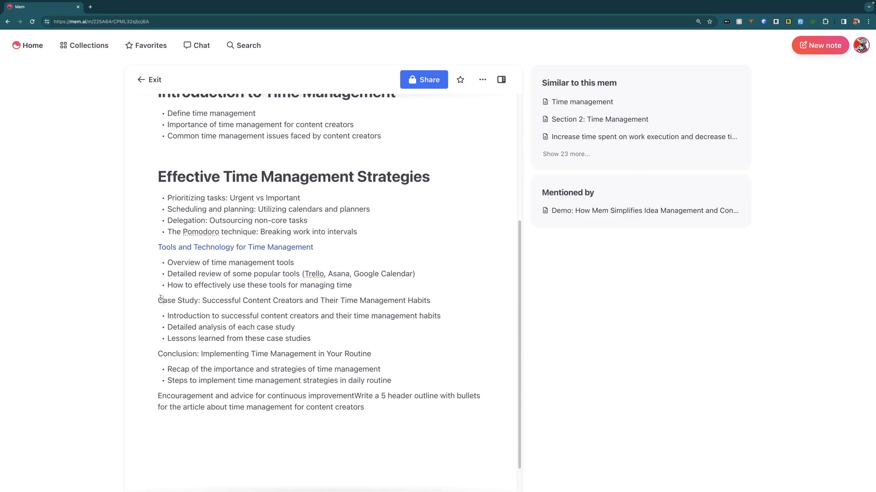
click(161, 300)
text(@)
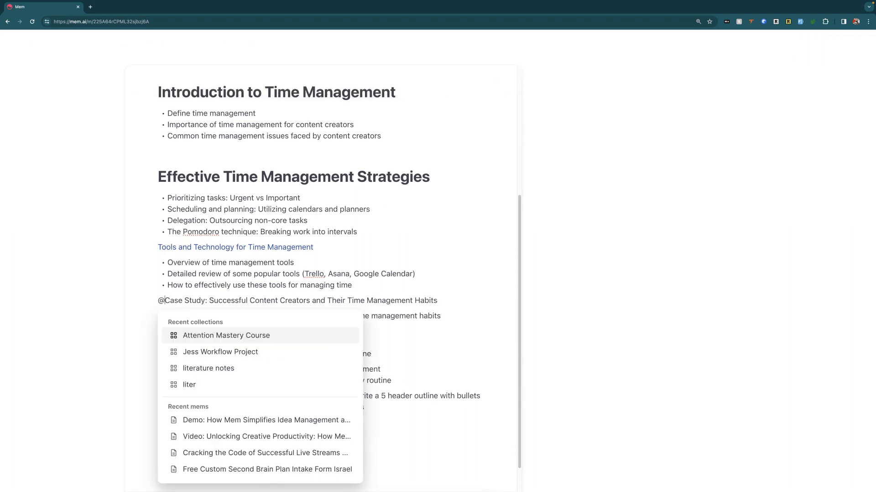
click(452, 301)
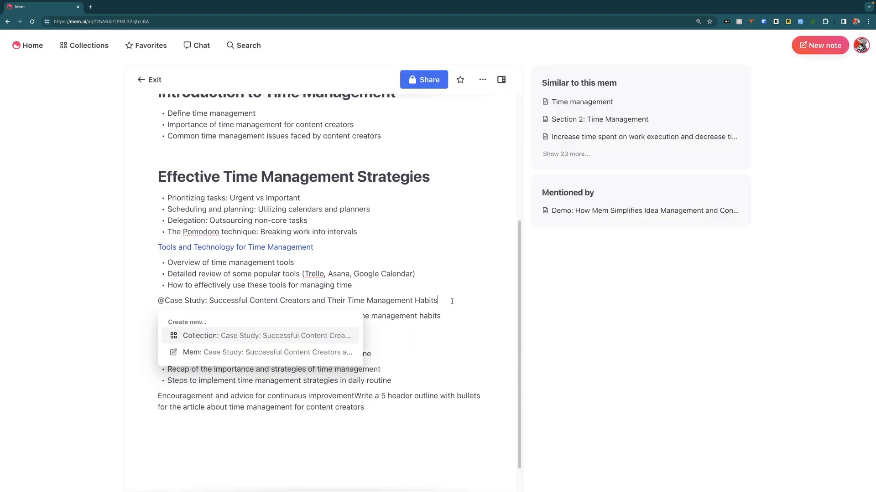
click(355, 353)
Review the article's outline, its linked section lines and the list of linked mems under the title.
scroll(314, 326, down, 5)
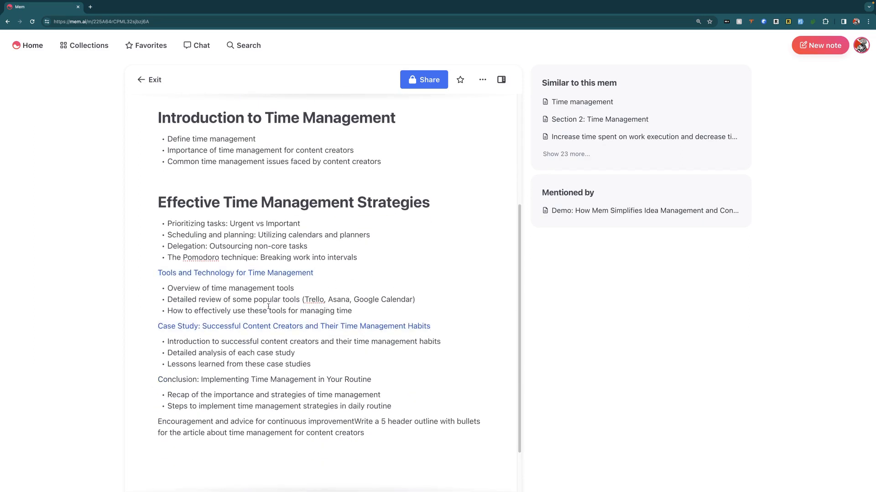
scroll(375, 265, down, 2)
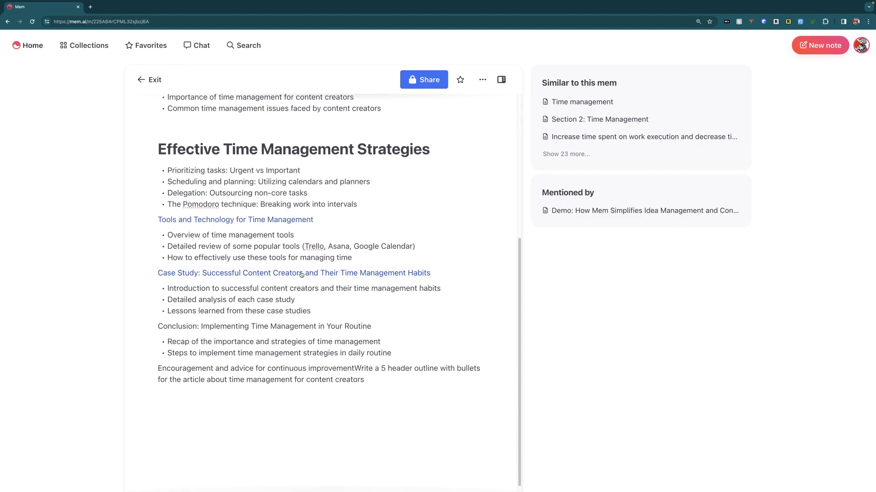
scroll(318, 290, up, 1)
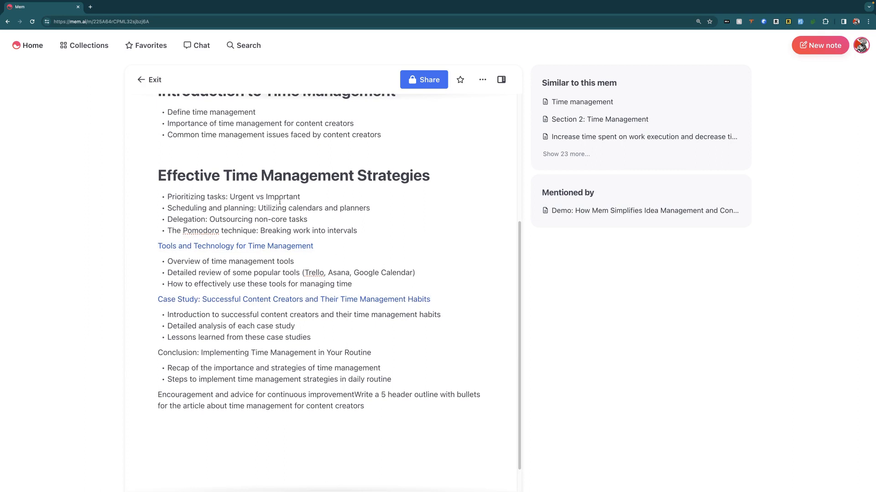
scroll(363, 230, up, 3)
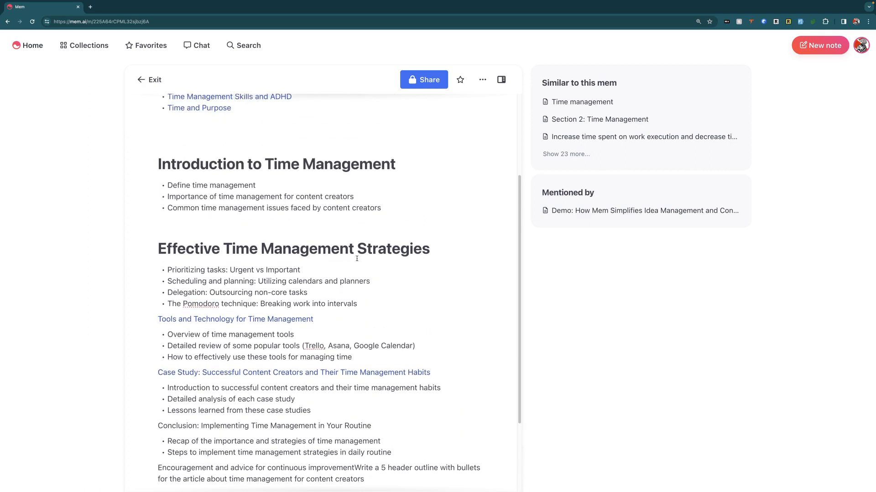
scroll(354, 265, up, 1)
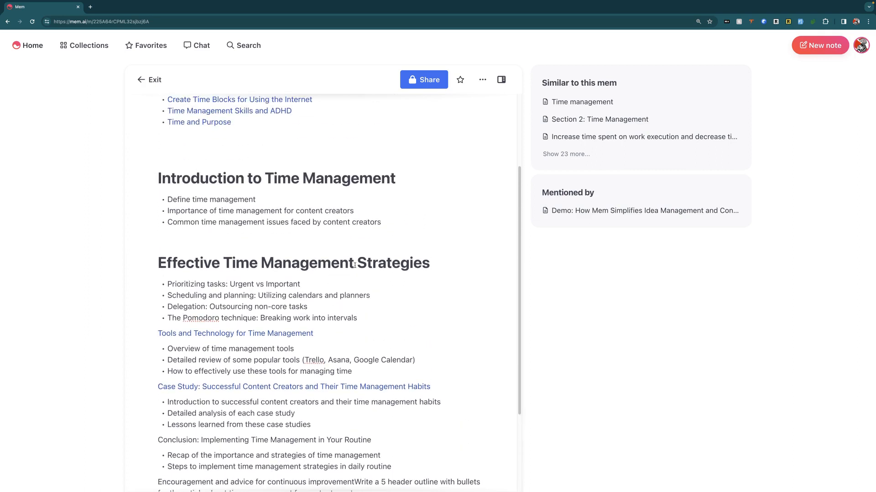
scroll(355, 266, up, 3)
scroll(354, 279, down, 1)
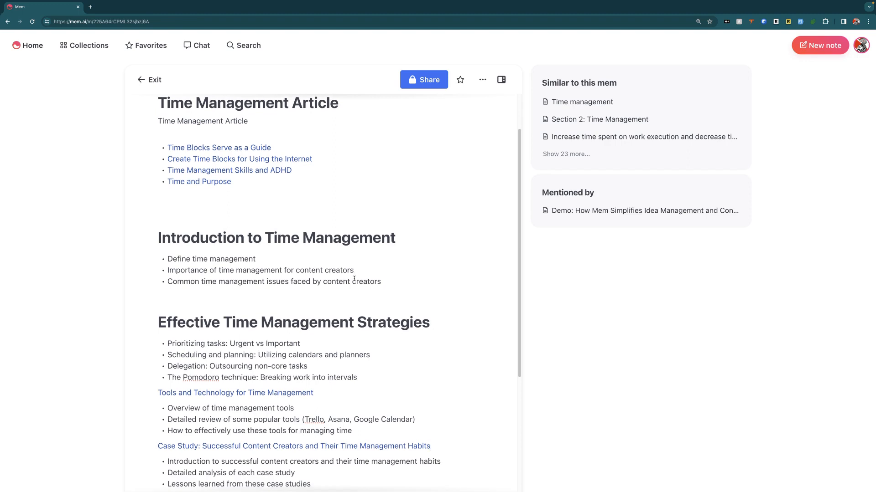
scroll(354, 279, down, 1)
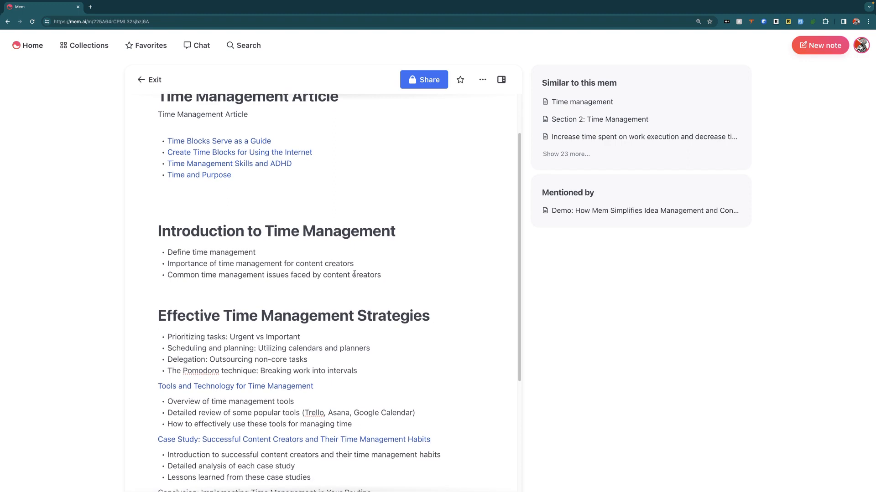
scroll(354, 274, down, 2)
Expand the full list of mems similar to the article and browse it.
click(566, 154)
mouse_move(610, 250)
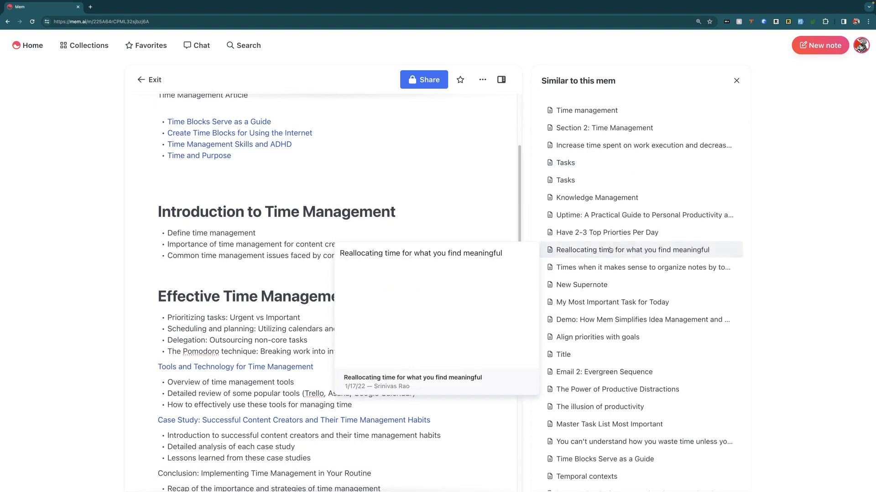
scroll(611, 265, down, 3)
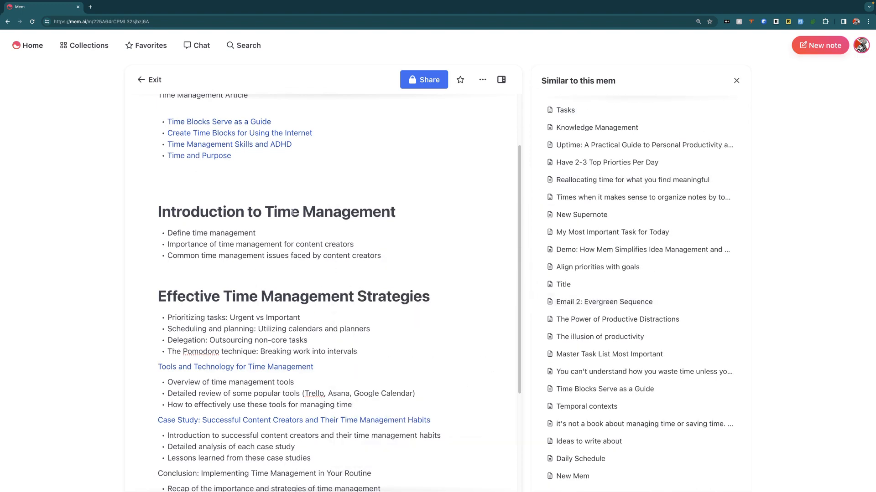
Delete the last paragraph of the article, which contains the leftover AI prompt for a 5 header outline.
scroll(292, 213, up, 5)
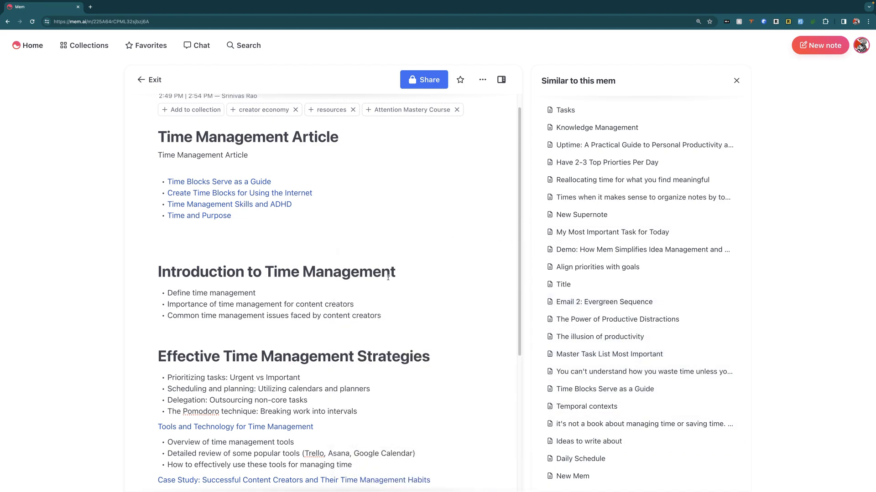
scroll(392, 353, down, 2)
scroll(389, 355, down, 2)
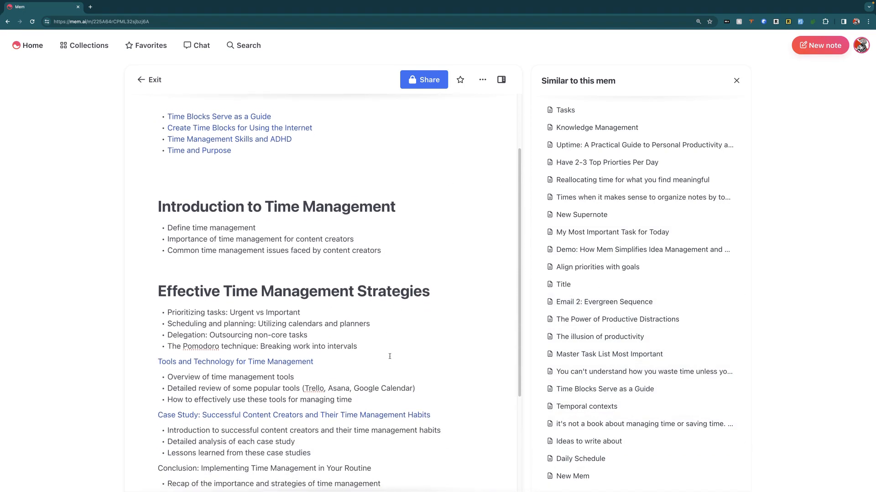
scroll(348, 322, up, 1)
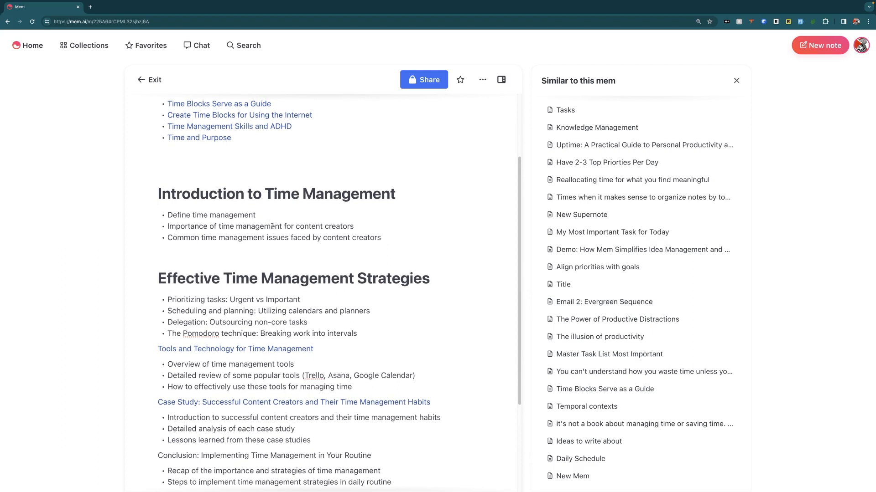
scroll(256, 287, down, 2)
scroll(236, 352, down, 4)
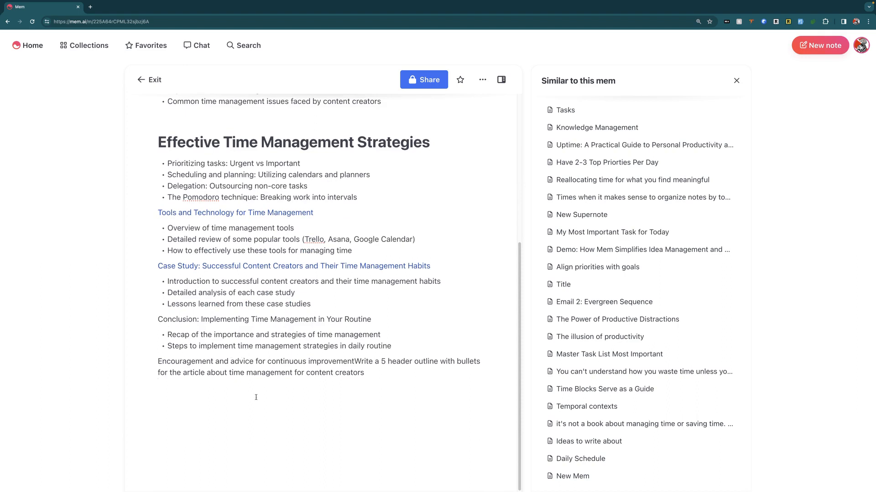
triple_click(259, 370)
key(BackSpace)
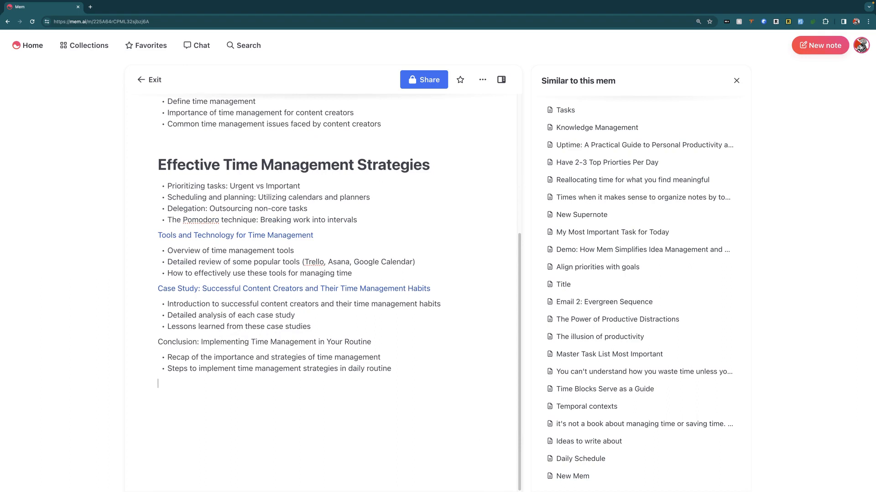
Add a fifth bullet under "Time and Purpose" linking the mem "Task completion time increases in proportion to context shifts".
scroll(241, 196, up, 5)
scroll(294, 277, down, 1)
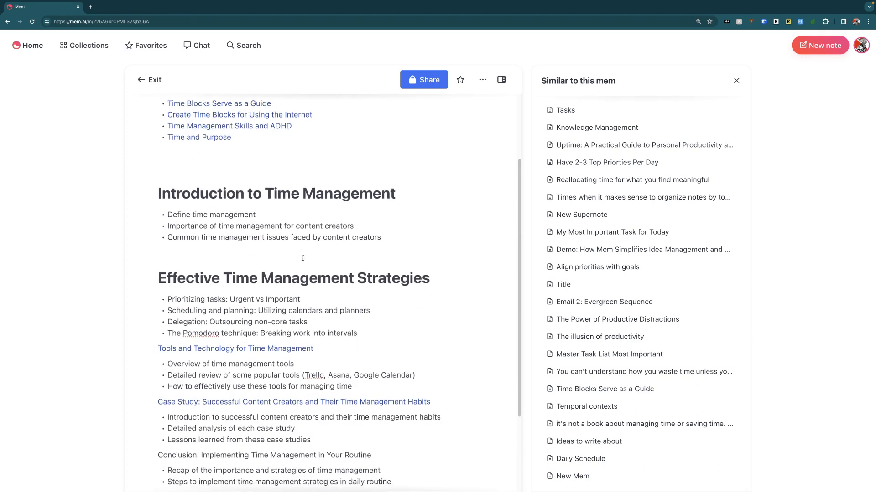
scroll(293, 276, down, 3)
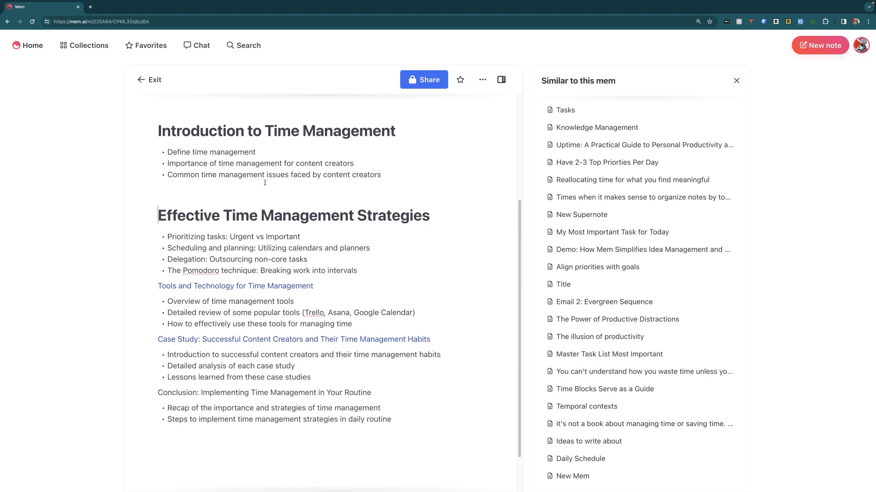
scroll(401, 173, up, 7)
click(273, 237)
key(Return)
text(@task comp)
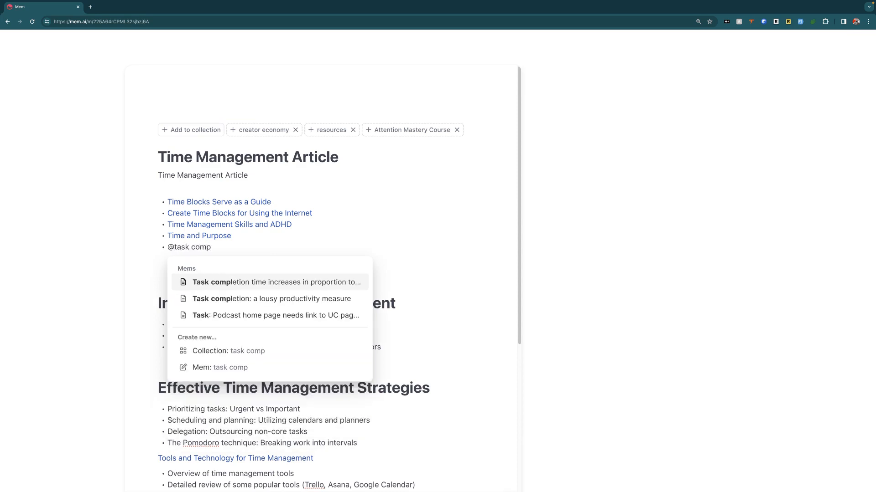
key(Return)
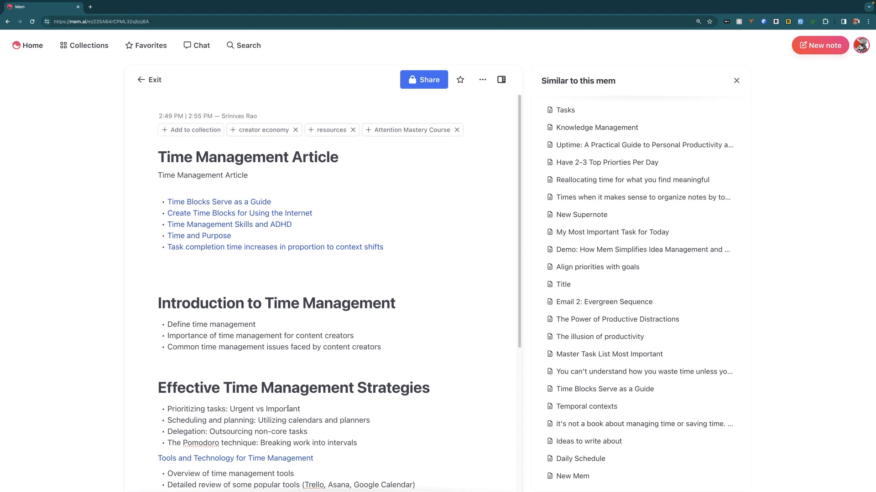
Review the article and preview a similar mem, then open the overview of all collections.
scroll(282, 350, down, 3)
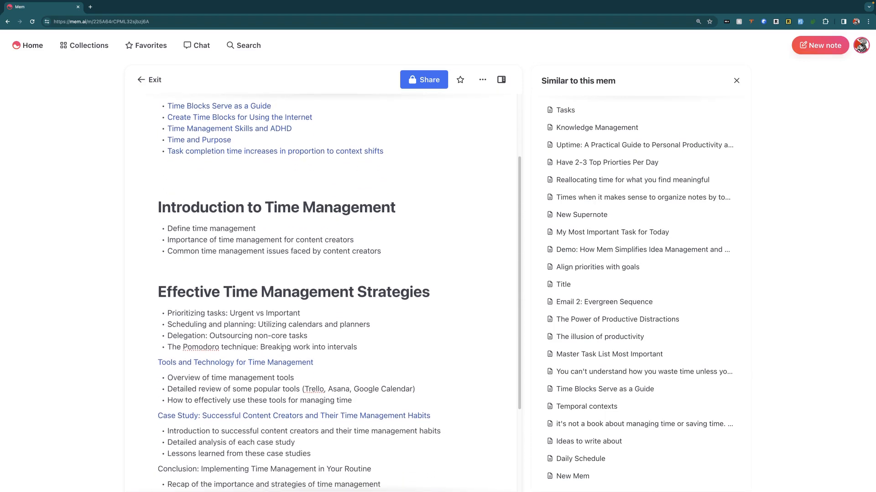
scroll(314, 293, up, 3)
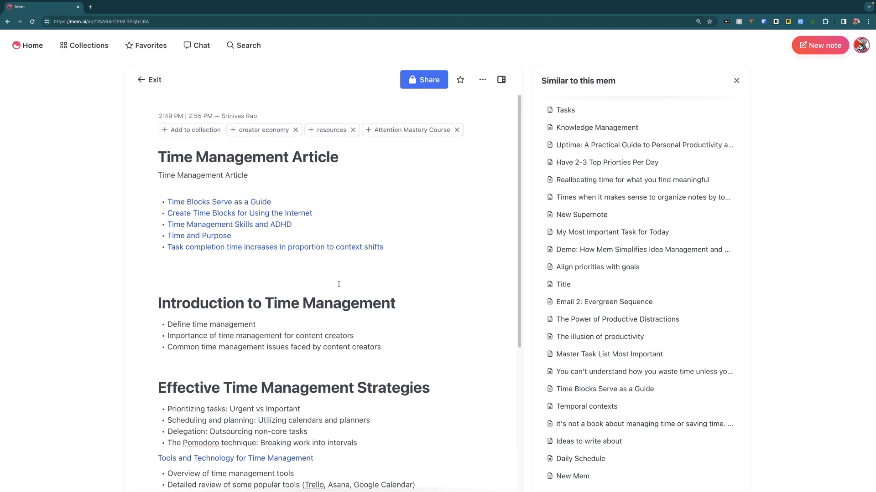
scroll(338, 284, down, 2)
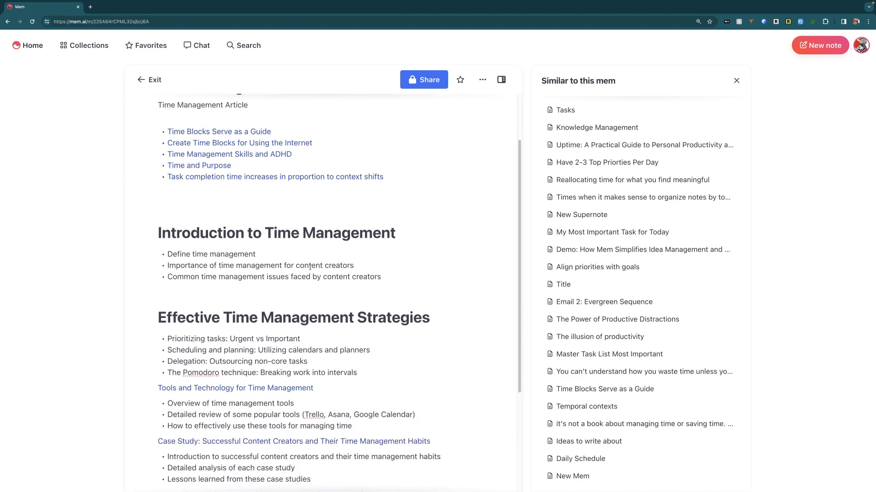
scroll(313, 274, up, 2)
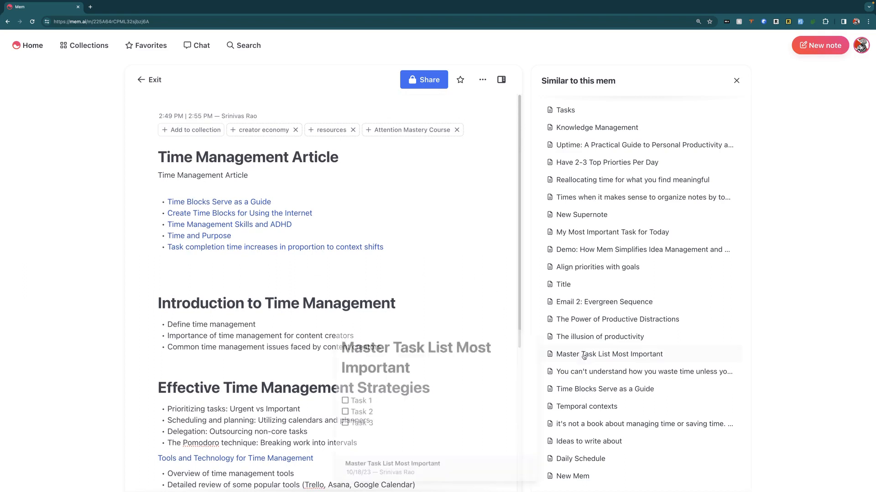
mouse_move(608, 373)
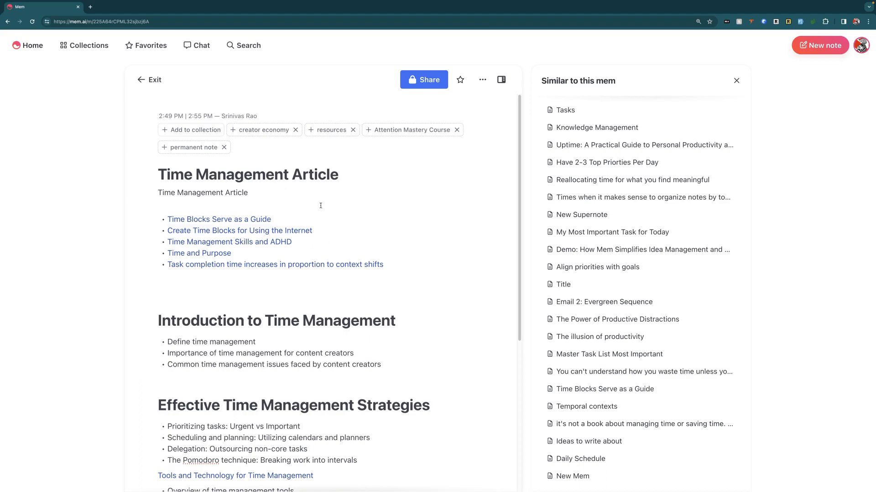
click(65, 45)
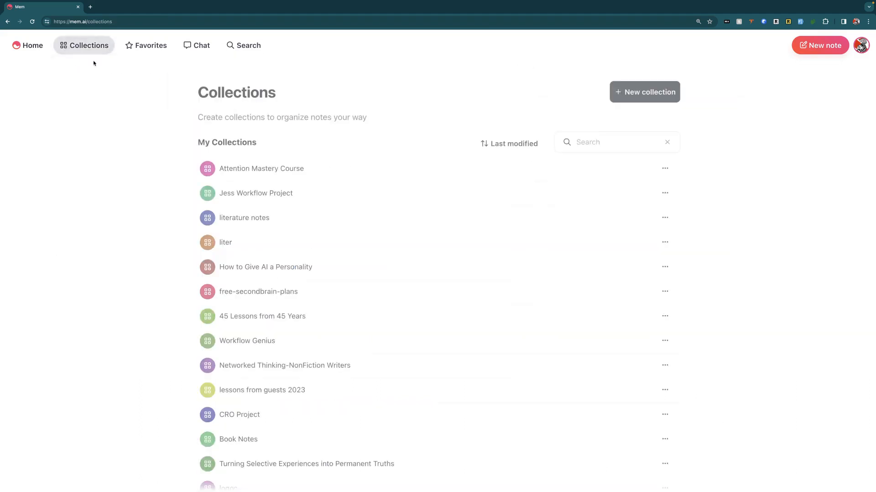
Create a new collection titled "Time Management Series".
click(665, 92)
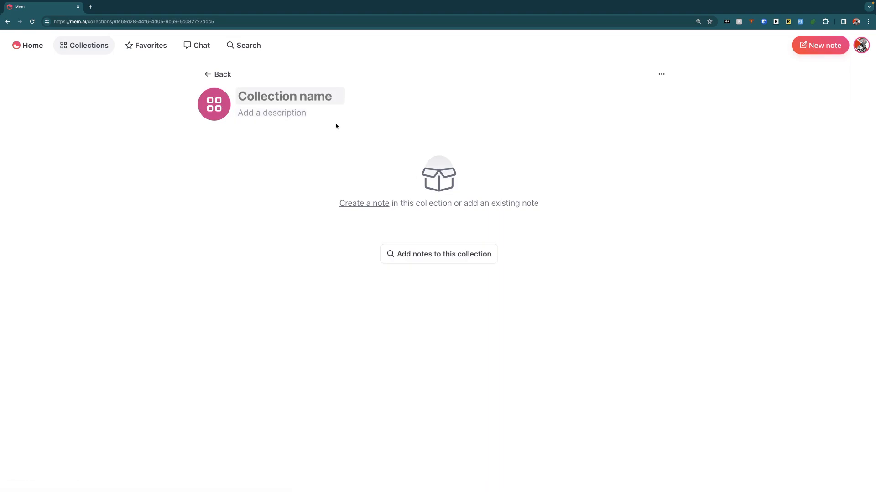
text(Time M)
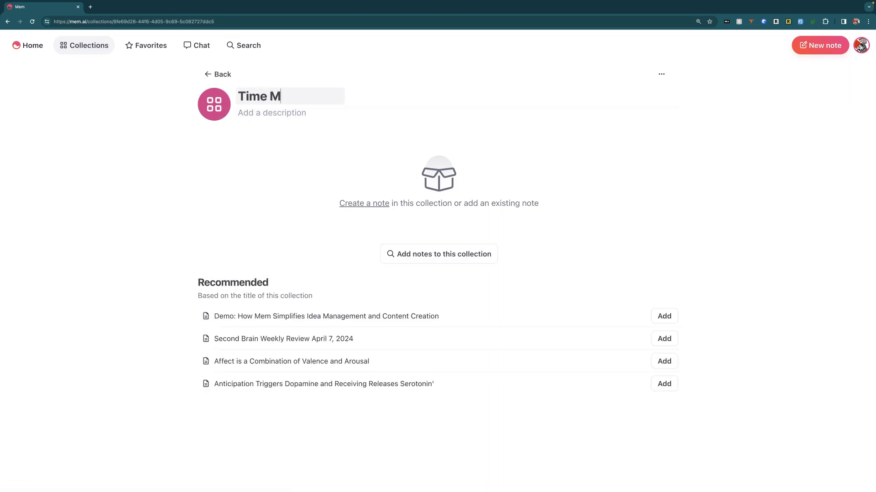
text(anagement Series)
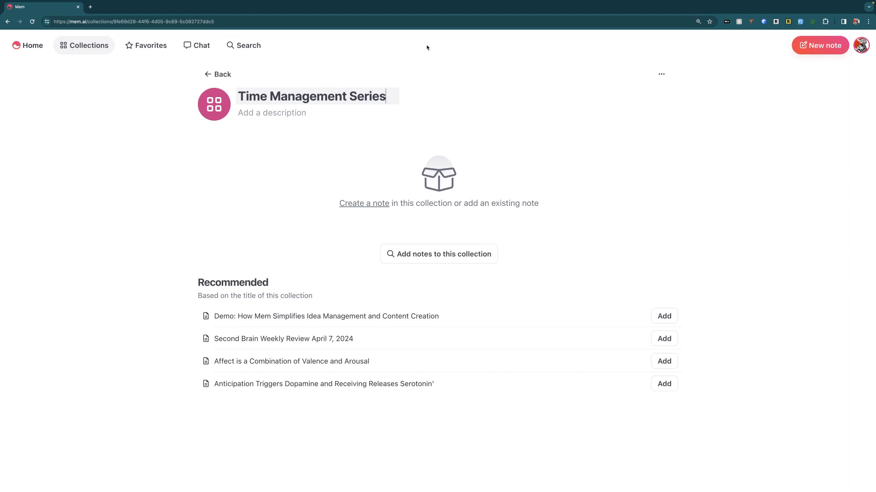
click(509, 81)
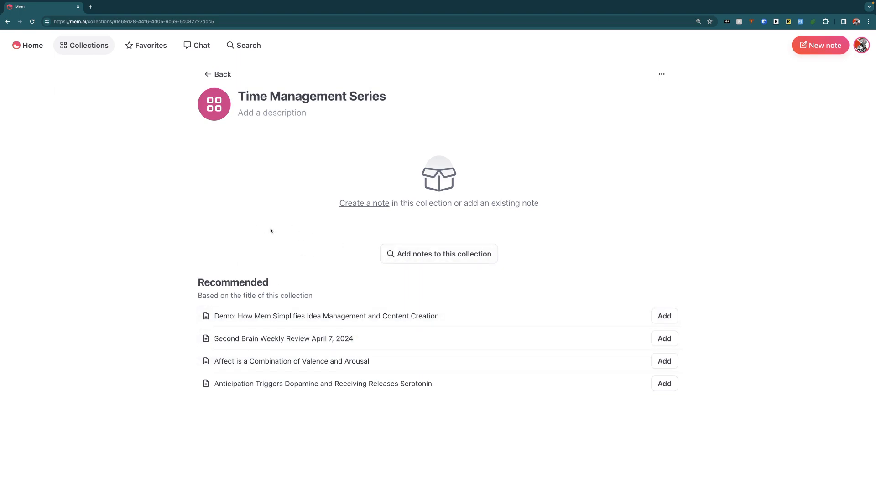
Add the notes "The 4 Quadrants of Time Management" and "Time and Attention Management Interview Collection" to the Time Management Series collection, and return to all collections.
click(446, 251)
scroll(384, 362, down, 1)
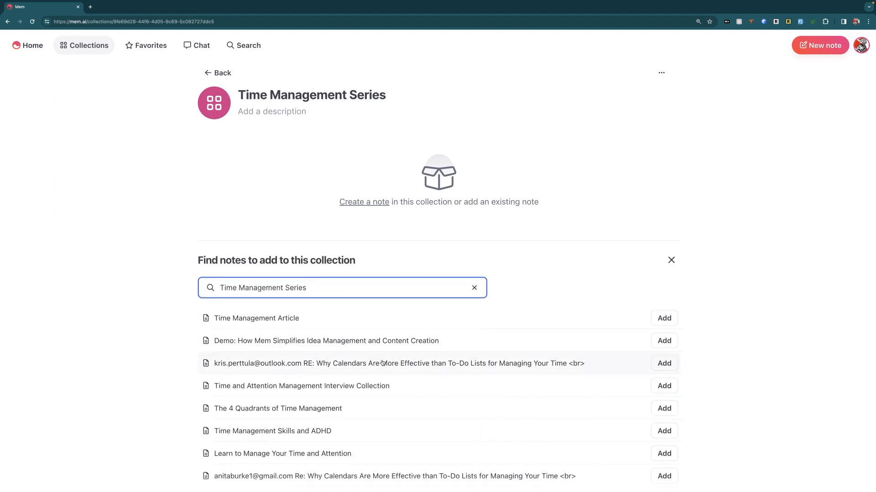
click(332, 402)
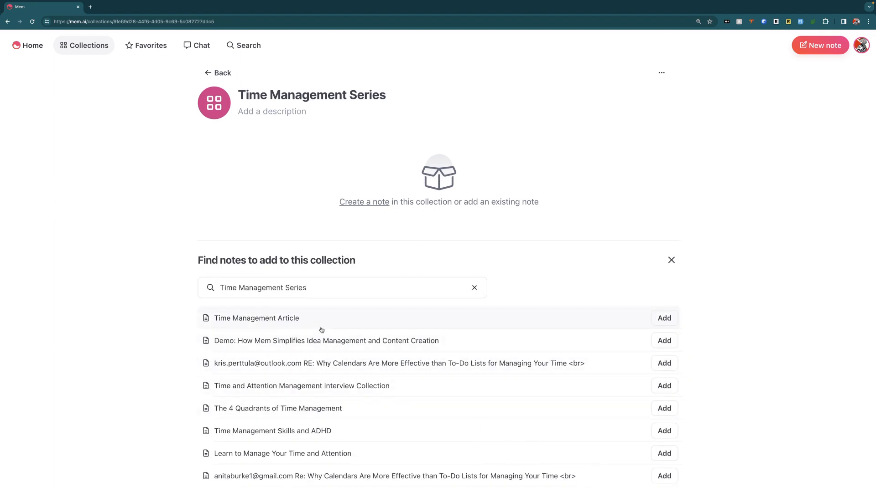
click(662, 409)
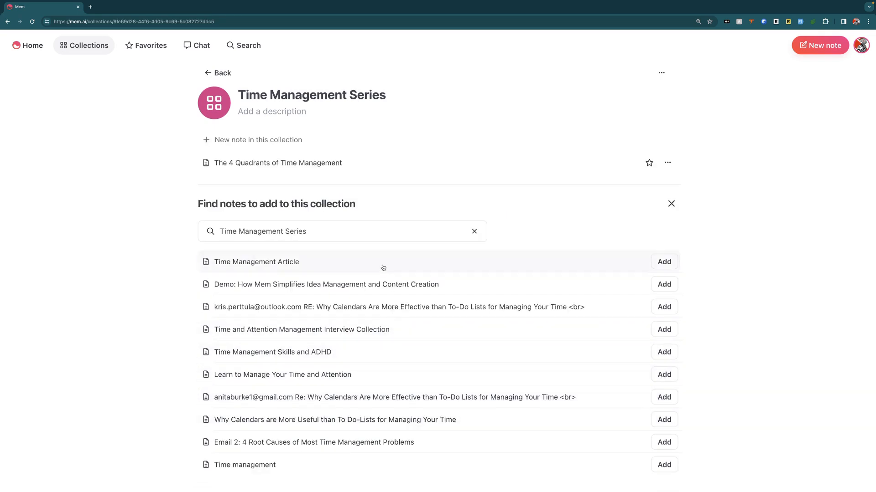
scroll(397, 311, down, 1)
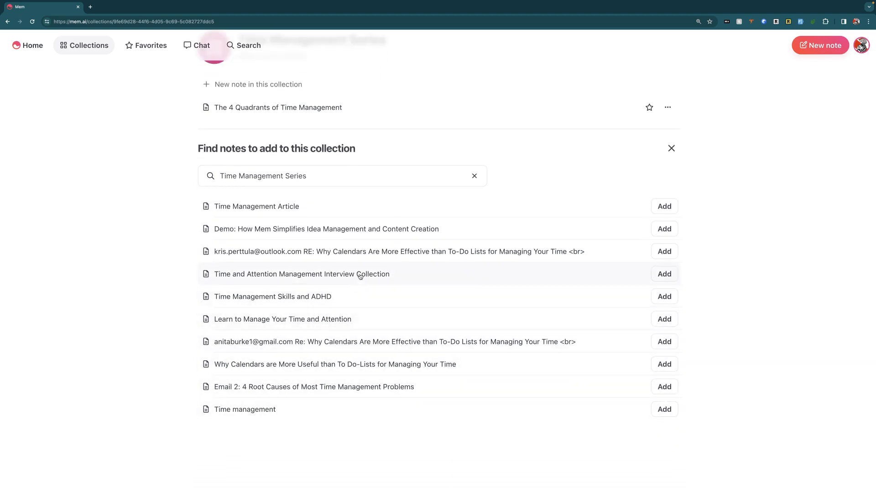
click(670, 275)
scroll(337, 261, up, 1)
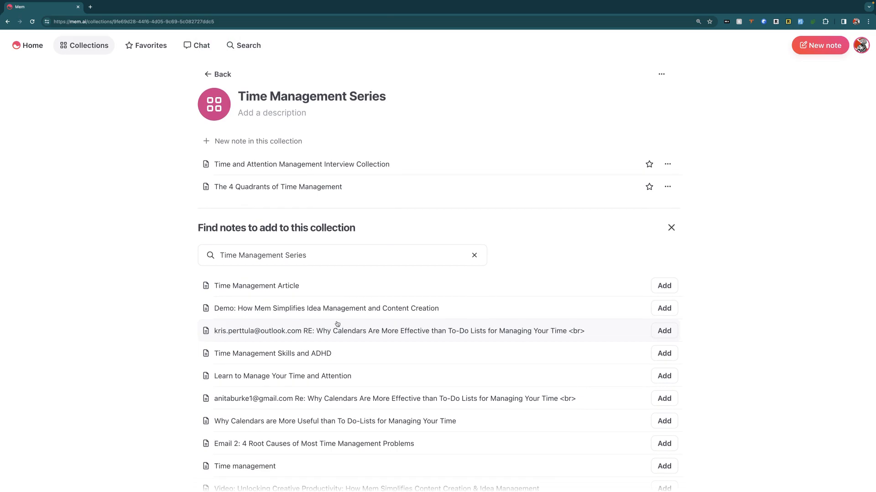
click(222, 74)
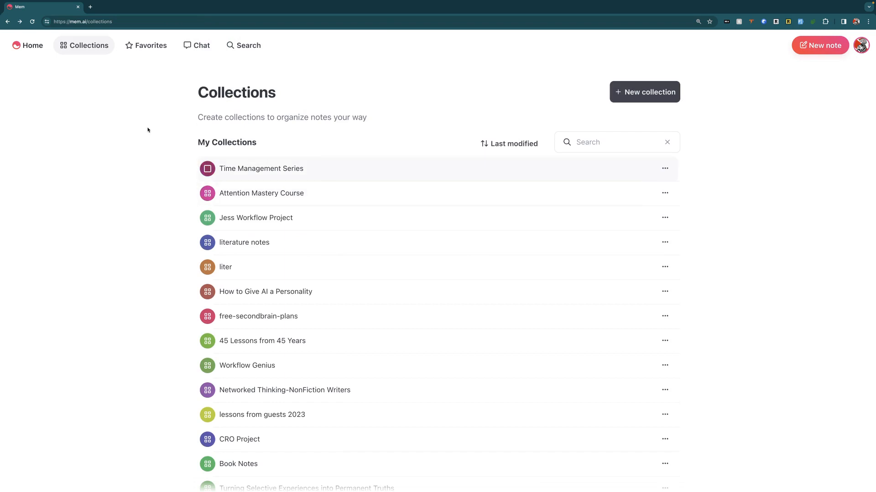
Create a new note with the heading "Make time for Things that Matter Reduce Time for Things that don't".
click(28, 45)
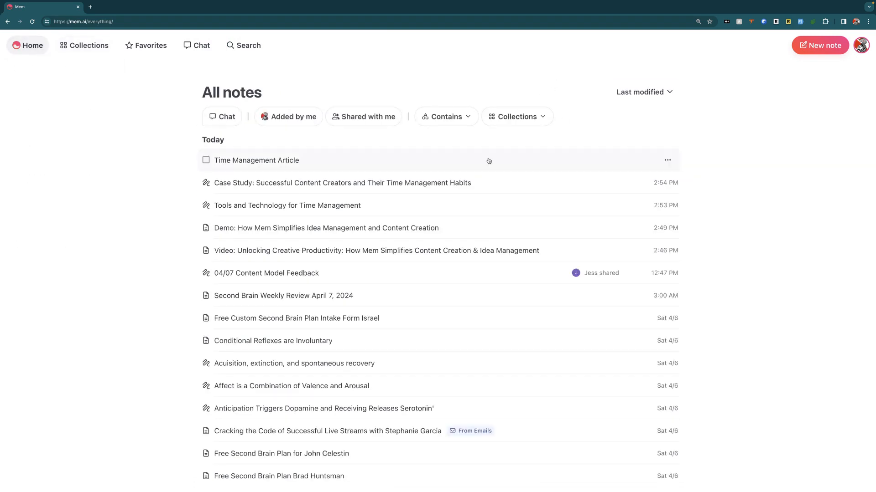
key(ctrl+n)
text(# )
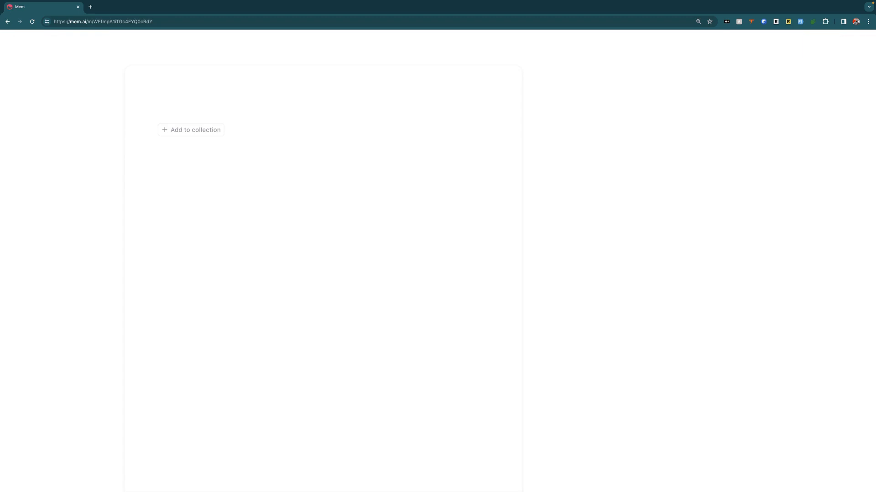
text(Make time for Things that Matter a)
key(BackSpace)
text(Reduce Time for Things that don't)
Generate a two-sentence paragraph below the new note's heading with Smart Write.
key(Return)
text(/write )
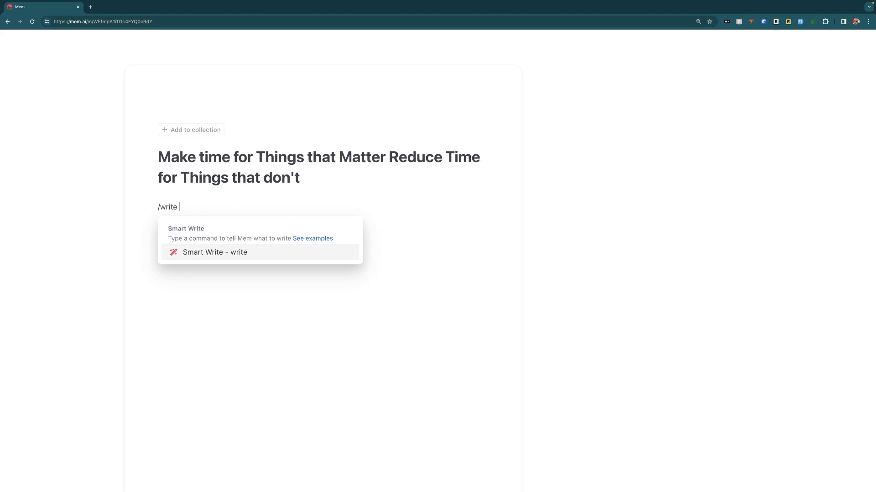
text(2 senten)
key(Return)
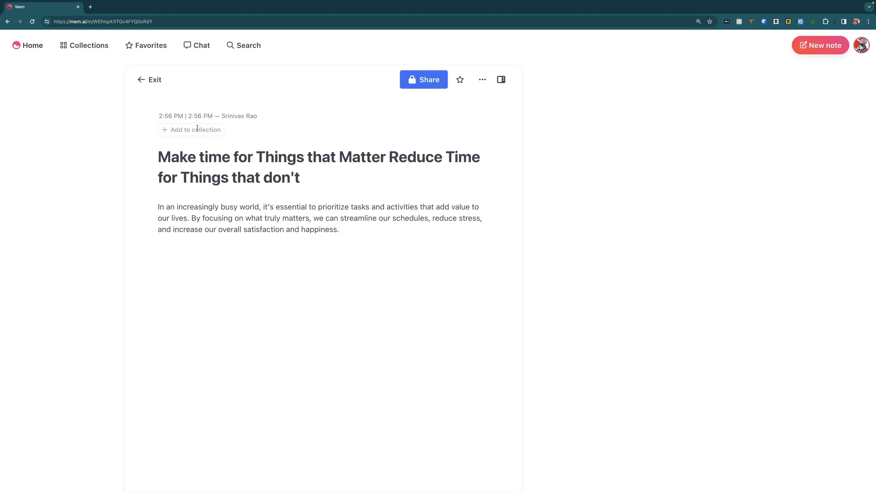
Insert a tag for the Time Management Series collection on a new line directly below the note's heading.
click(338, 184)
key(Return)
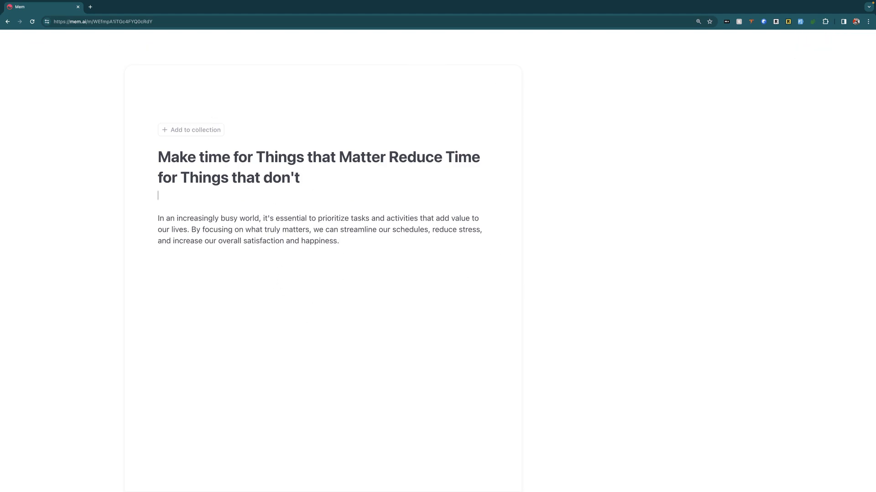
text(#)
key(Return)
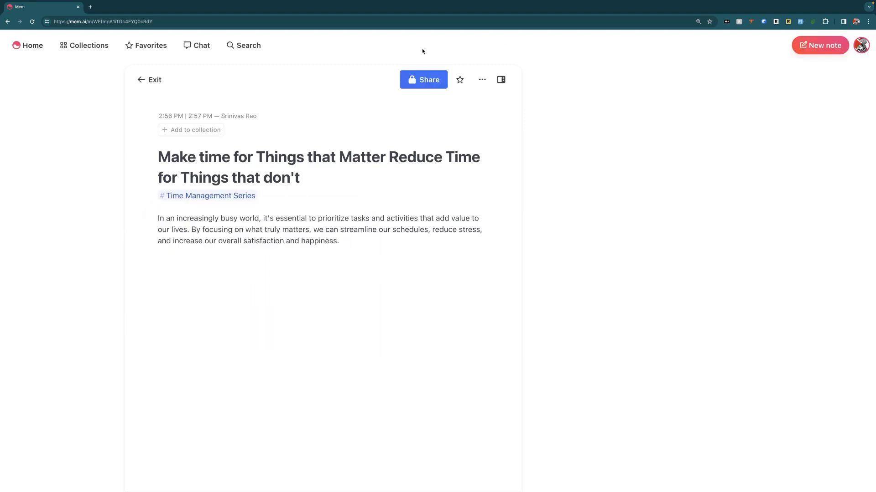
Add the recommended "Demo: How Mem Simplifies Idea Management and Content Creation" note to the tagged collection, and review that note's steps beside the current one.
click(218, 196)
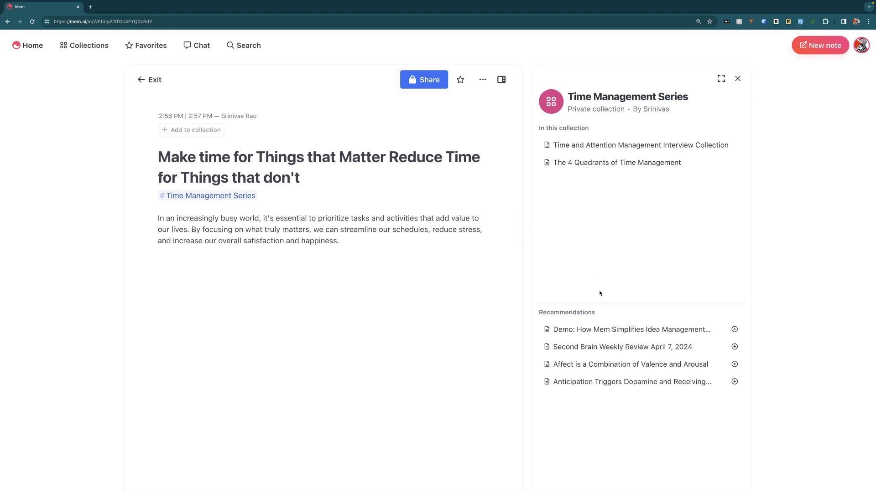
click(735, 329)
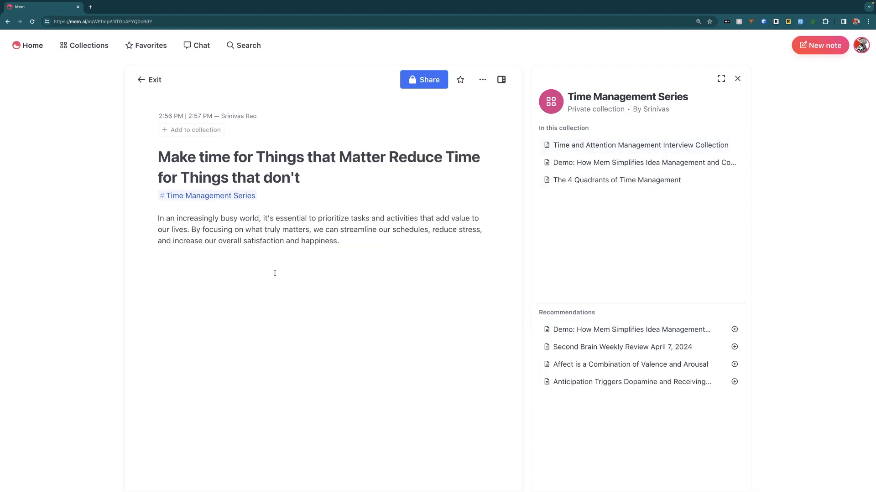
scroll(600, 297, down, 5)
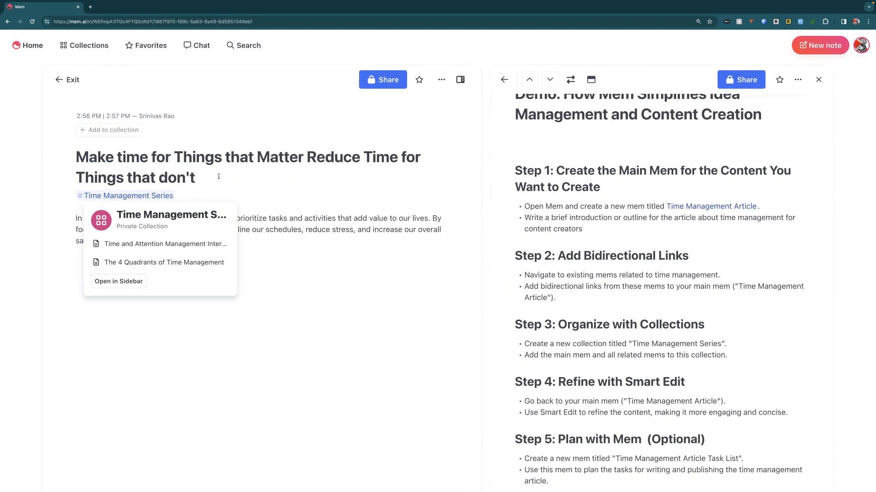
scroll(636, 283, down, 1)
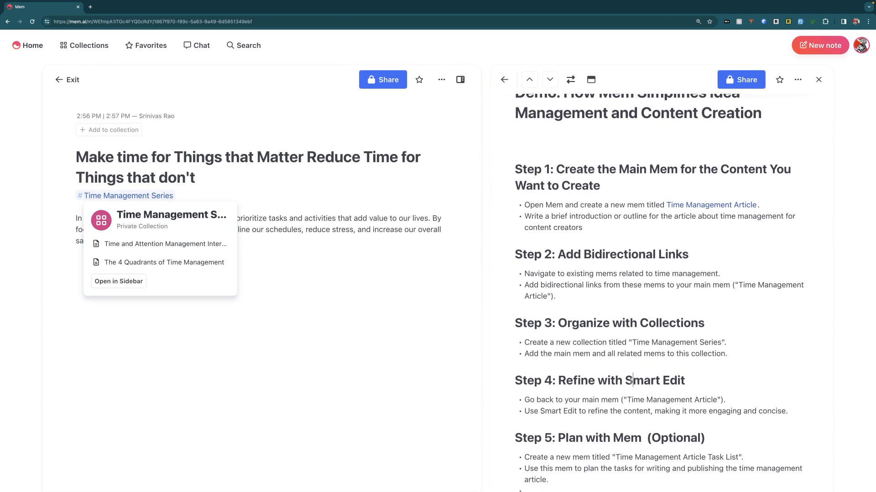
scroll(692, 314, up, 5)
Open the Time Management Article from its link in the demo note and swap it with the note being edited.
click(697, 304)
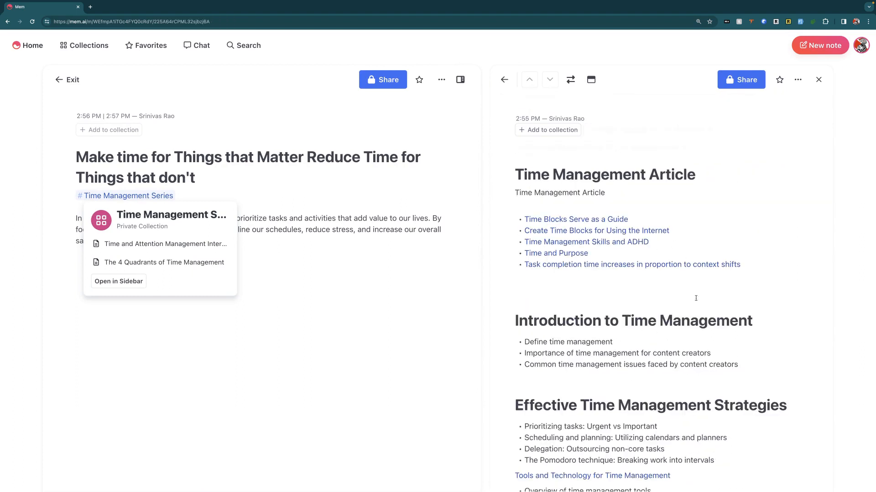
scroll(651, 279, down, 1)
click(567, 88)
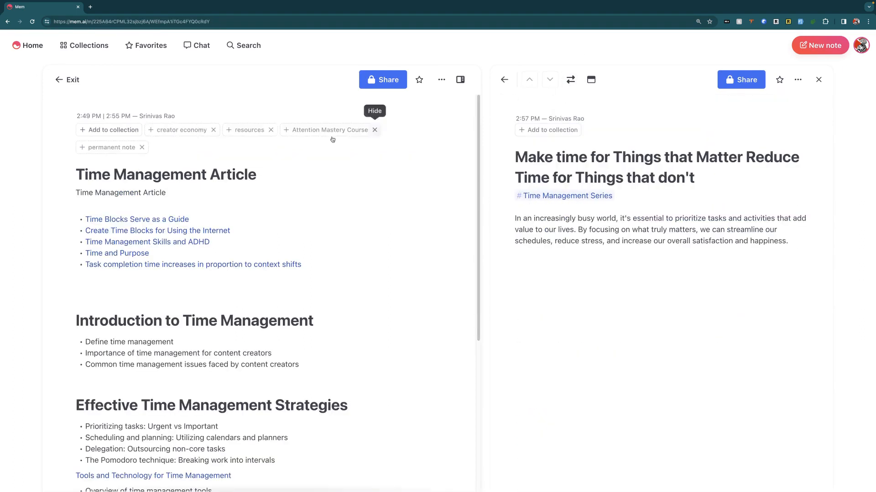
Review the article's linked mems "Time Blocks Serve as a Guide", "Time and Purpose" and "Time Management Skills and ADHD" alongside the article.
scroll(264, 237, up, 2)
click(162, 208)
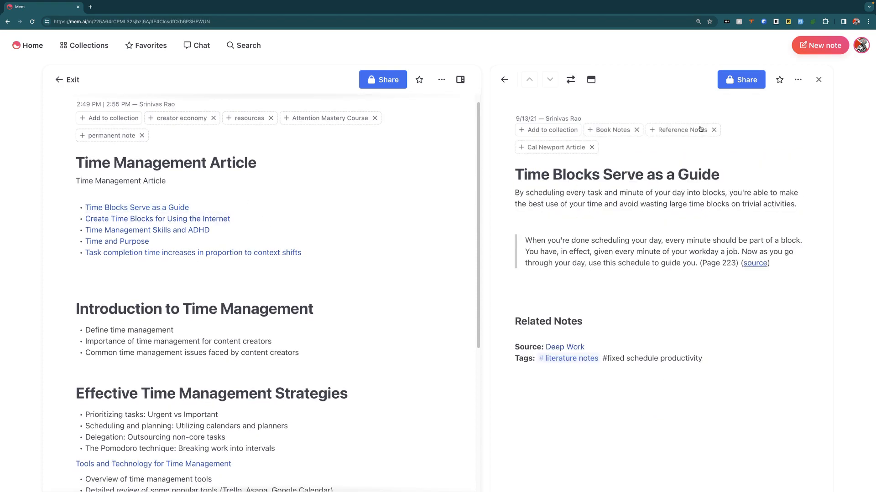
scroll(182, 255, down, 1)
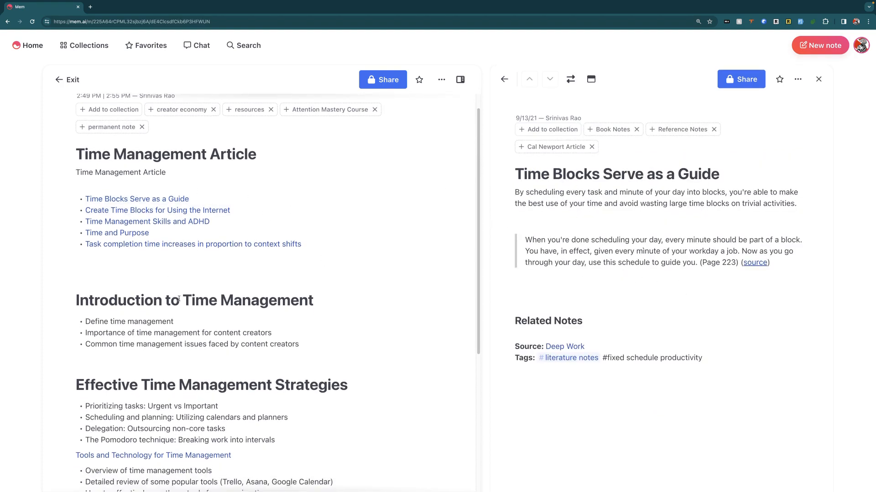
click(116, 231)
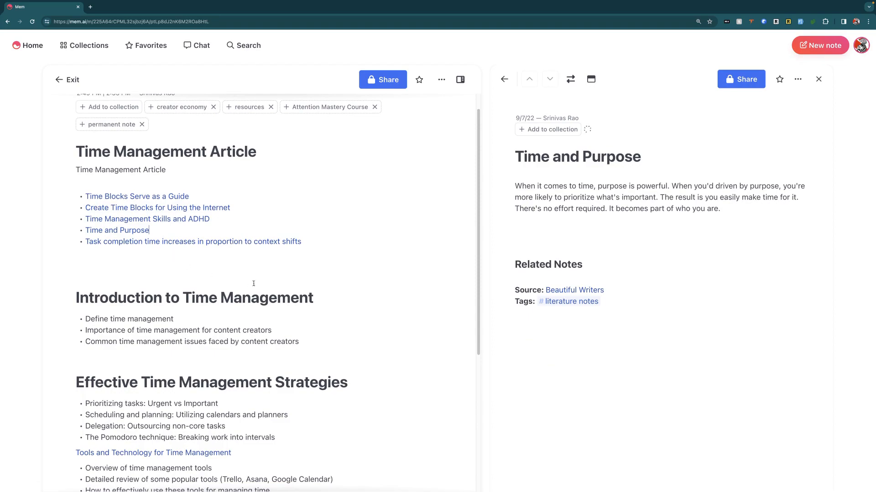
click(135, 220)
scroll(508, 243, down, 15)
scroll(595, 335, down, 5)
scroll(266, 295, down, 3)
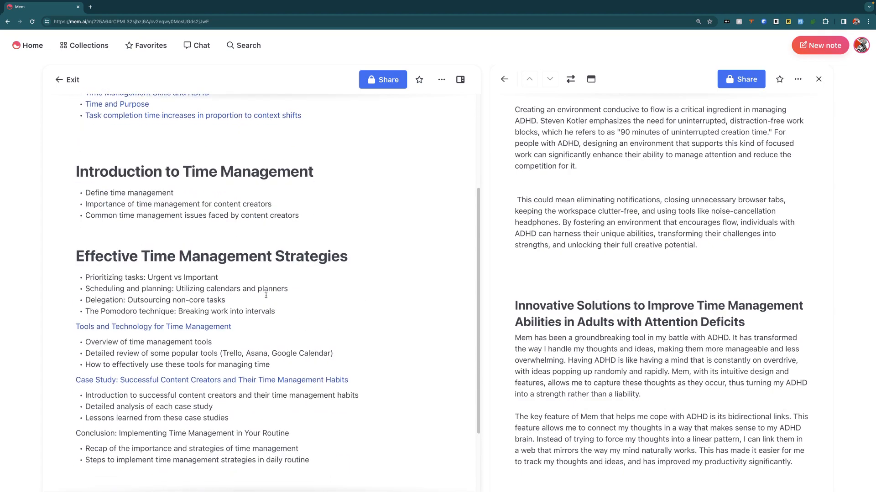
scroll(266, 296, down, 2)
scroll(606, 304, up, 10)
scroll(606, 304, up, 8)
scroll(262, 225, up, 5)
Add an indented bullet under "Prioritizing tasks: Urgent vs Important" linking the mem "Prioritize Efforts with a Disproportionate Impact".
scroll(289, 279, down, 3)
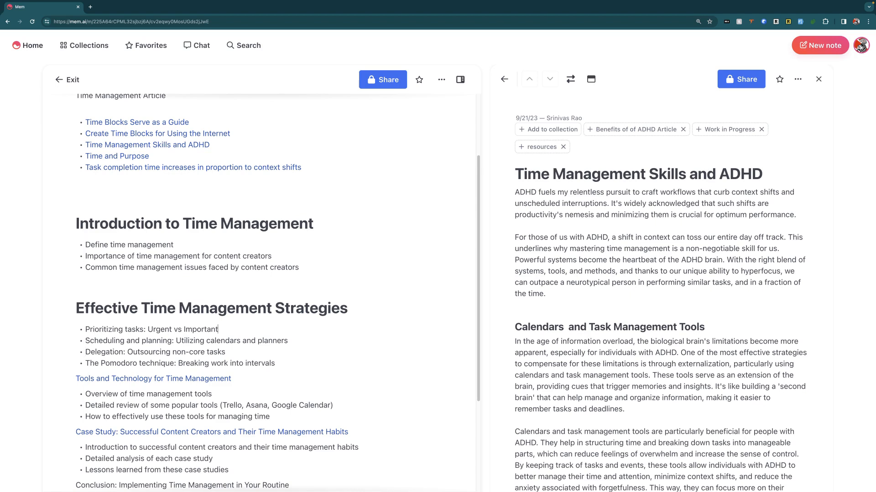
key(Return)
key(Tab)
text(@)
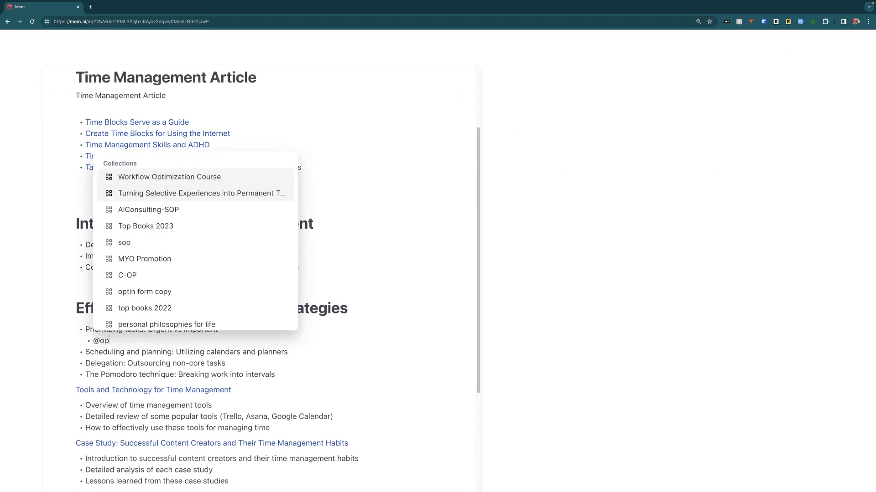
text(prioritiz)
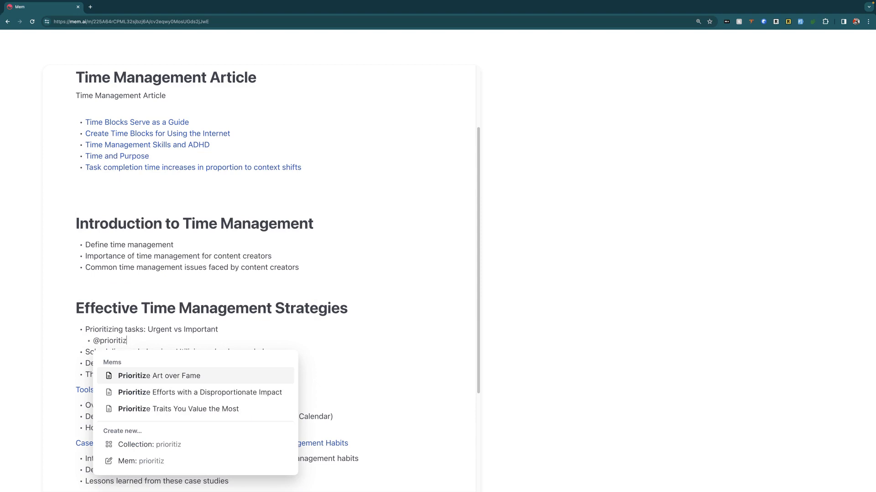
key(Down)
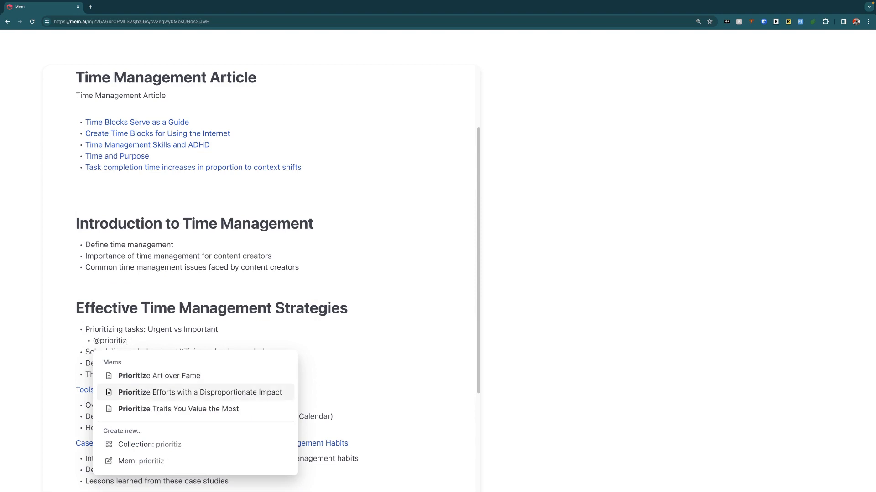
key(Return)
Add a second indented bullet below it linking the mem "Prioritize by economic and strategic value".
key(Return)
text(@prioritize)
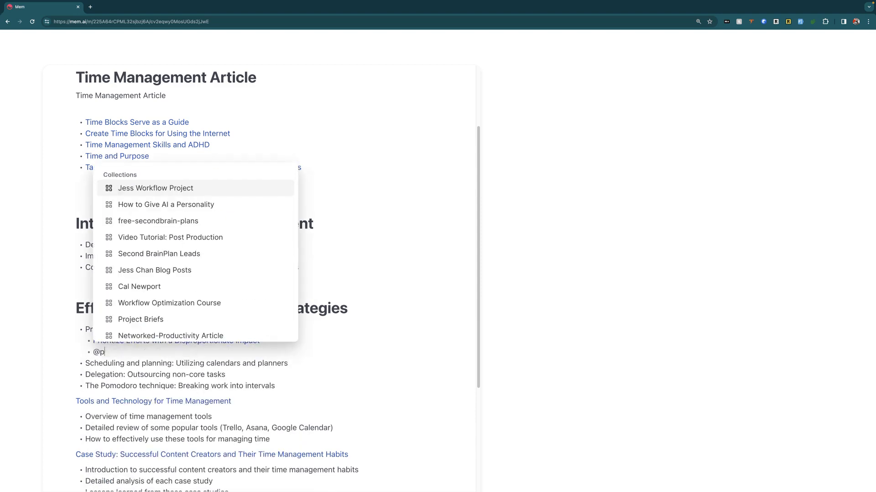
text( by)
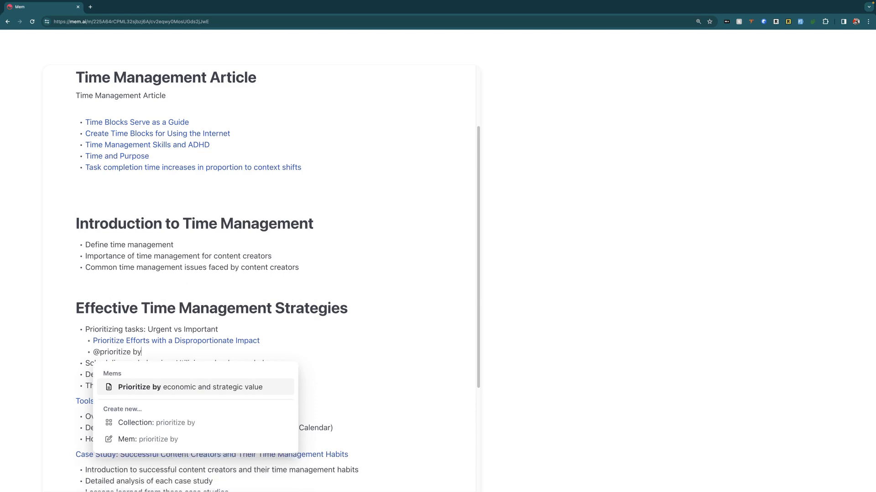
key(Return)
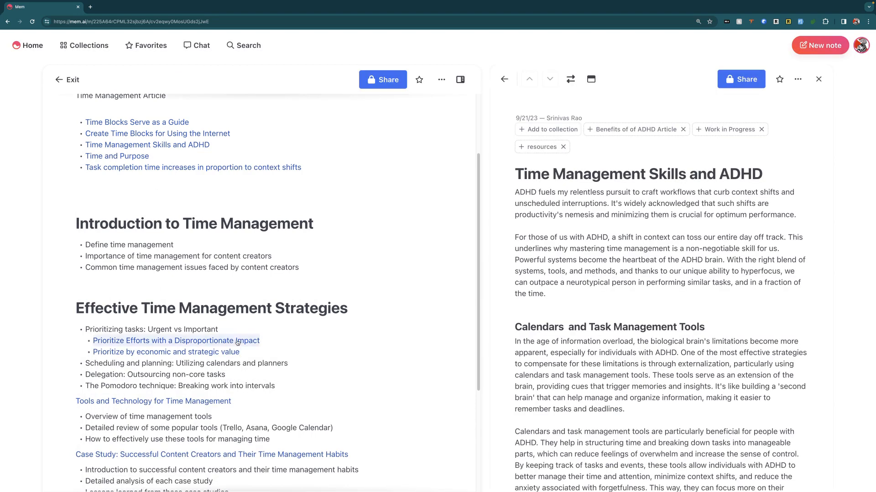
Preview the two newly linked prioritization mems beside the article and read through the one on economic and strategic value.
click(246, 341)
click(232, 352)
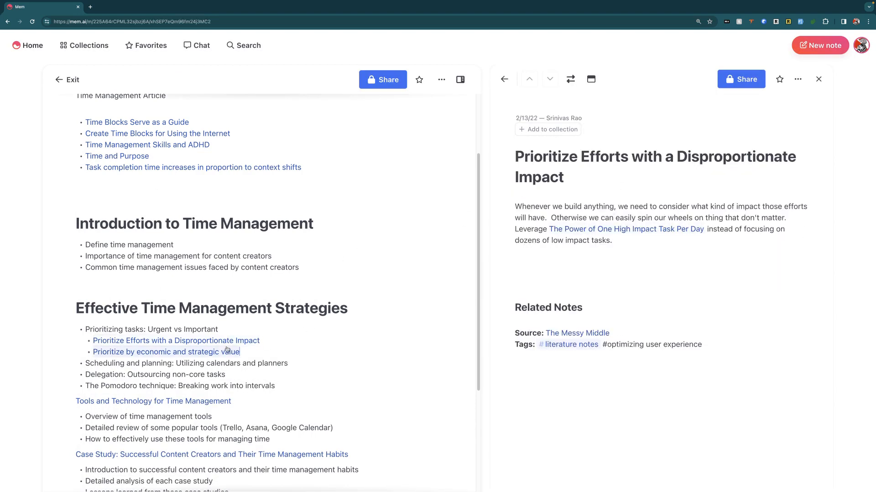
scroll(698, 222, down, 1)
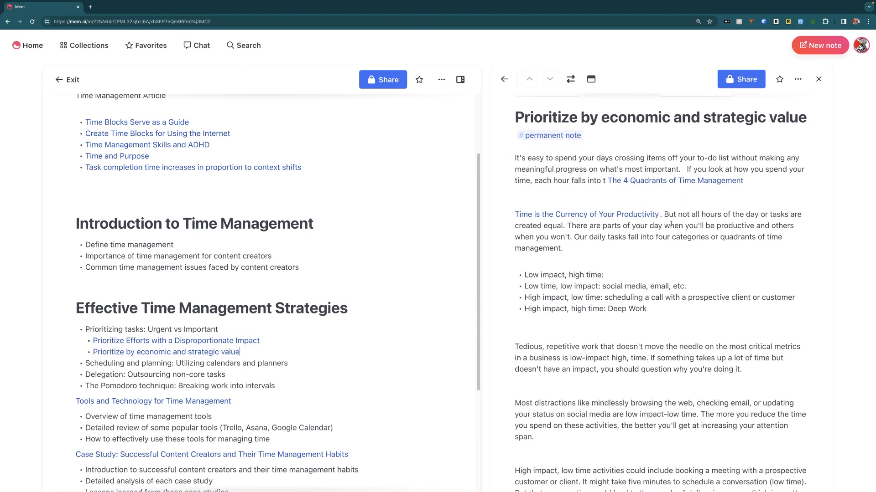
Examine the impact-versus-time categories and their explanations in the mem "Prioritize by economic and strategic value".
scroll(671, 224, down, 8)
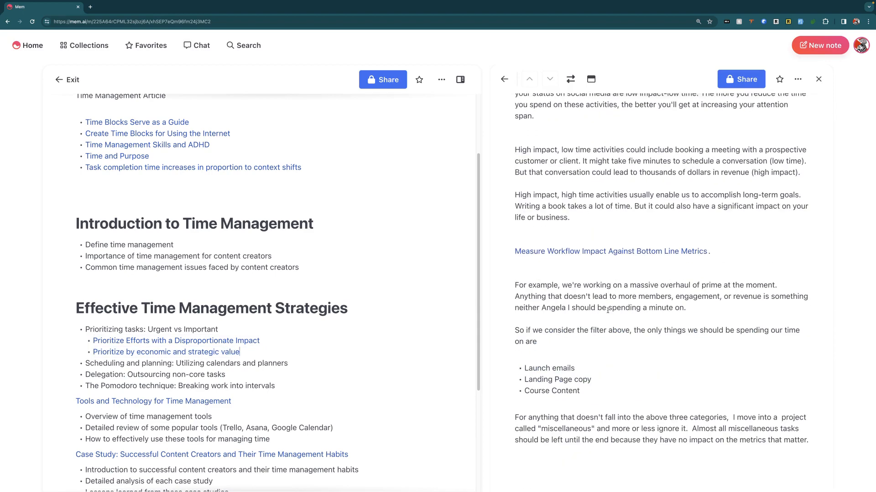
scroll(624, 299, down, 1)
scroll(651, 280, up, 10)
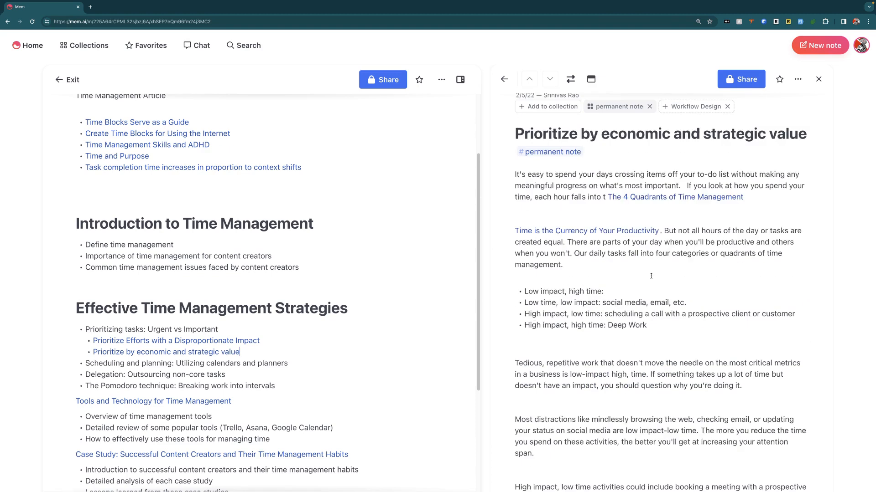
scroll(650, 280, up, 1)
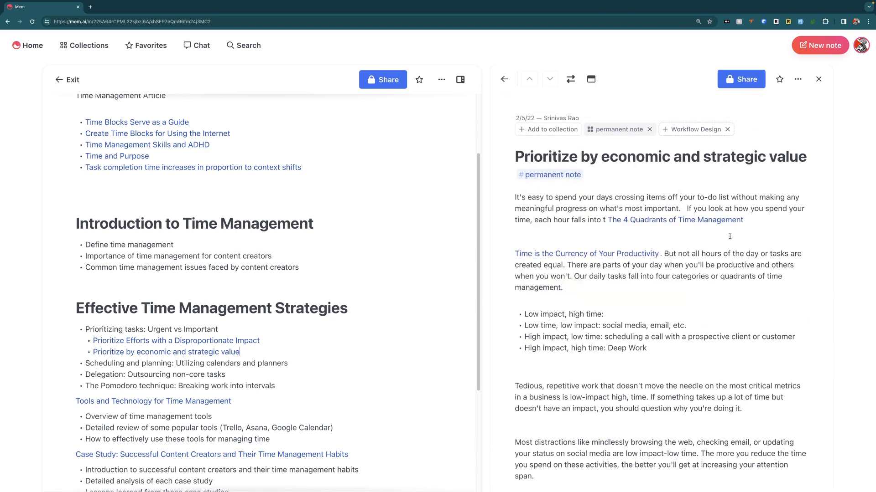
scroll(574, 235, down, 3)
scroll(569, 233, down, 1)
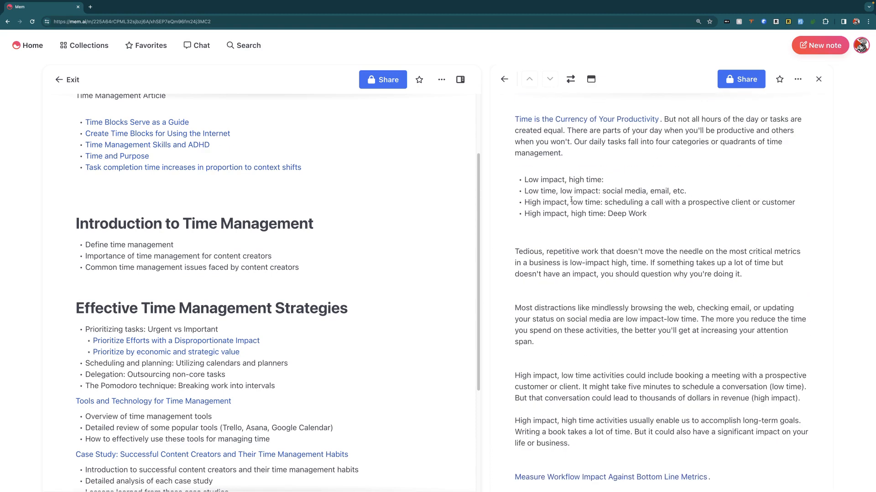
Insert blank lines in the article below the linked mem "Prioritize by economic and strategic value".
scroll(342, 296, down, 3)
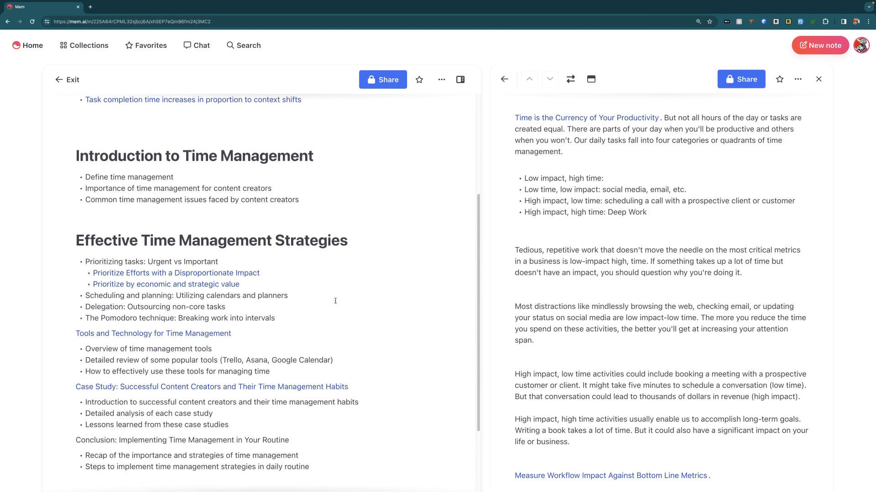
click(304, 286)
key(Return)
key(Return)
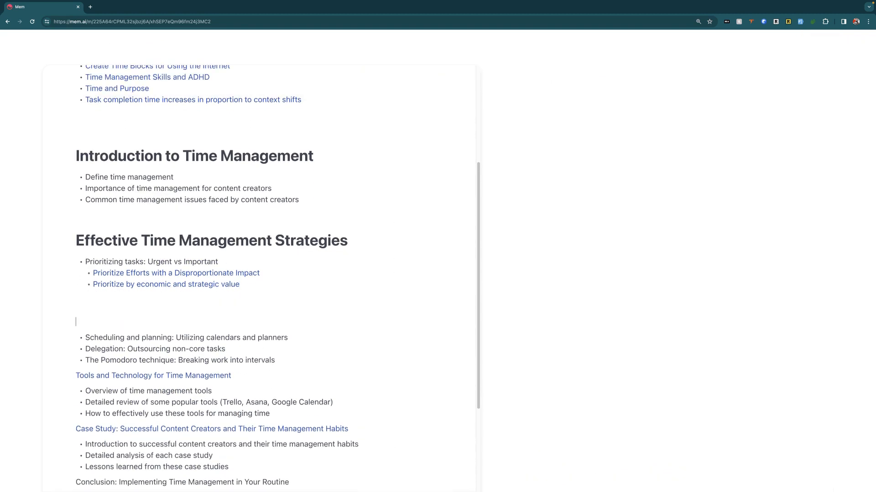
Copy the mem's body text, from its opening paragraph through the high impact, high time paragraph, into the article below the two linked mems.
scroll(584, 368, down, 1)
drag(580, 429, 509, 200)
key(super+c)
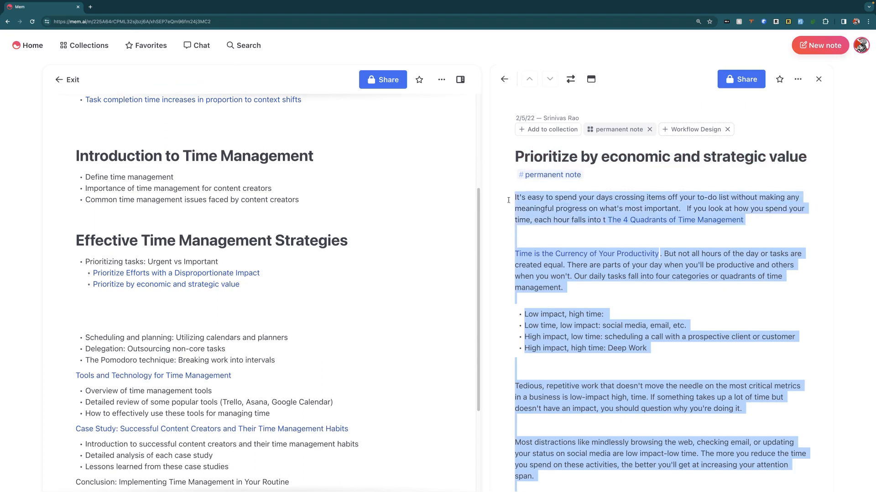
click(79, 298)
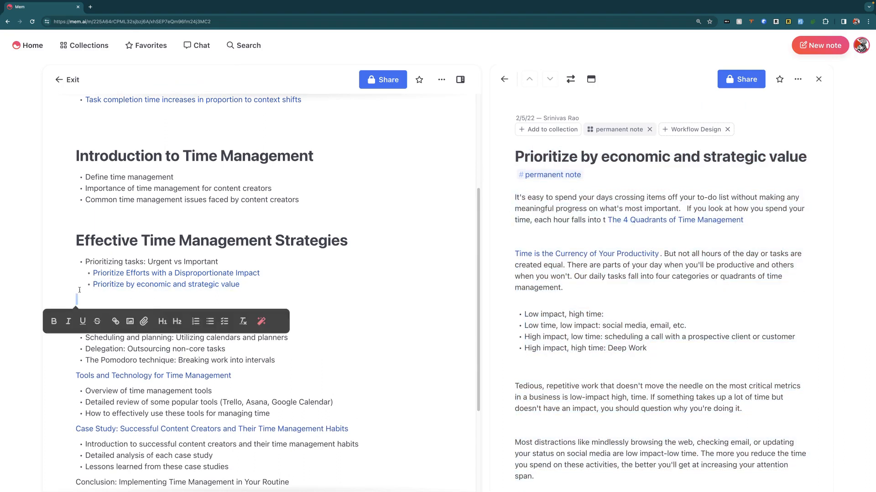
drag(93, 273, 265, 296)
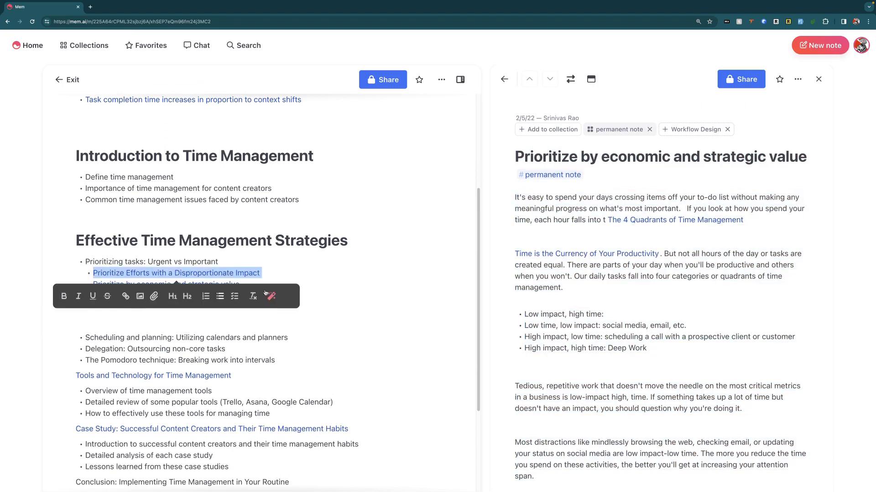
click(301, 270)
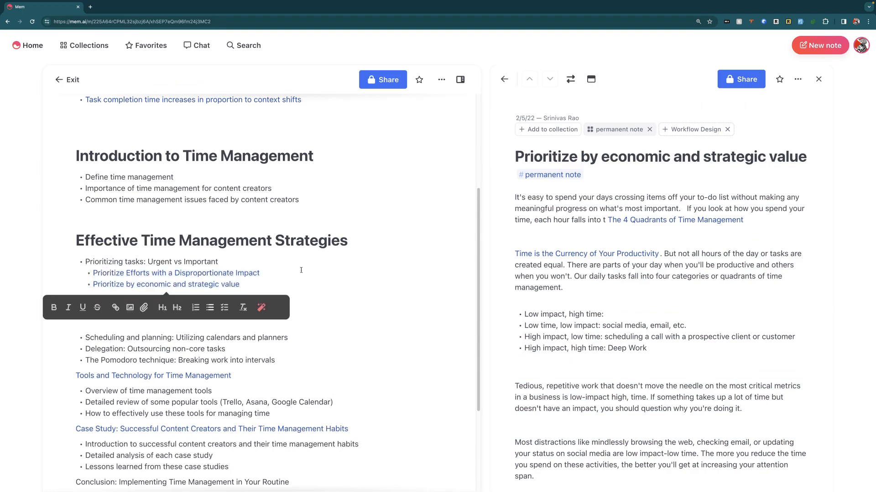
click(191, 300)
key(Return)
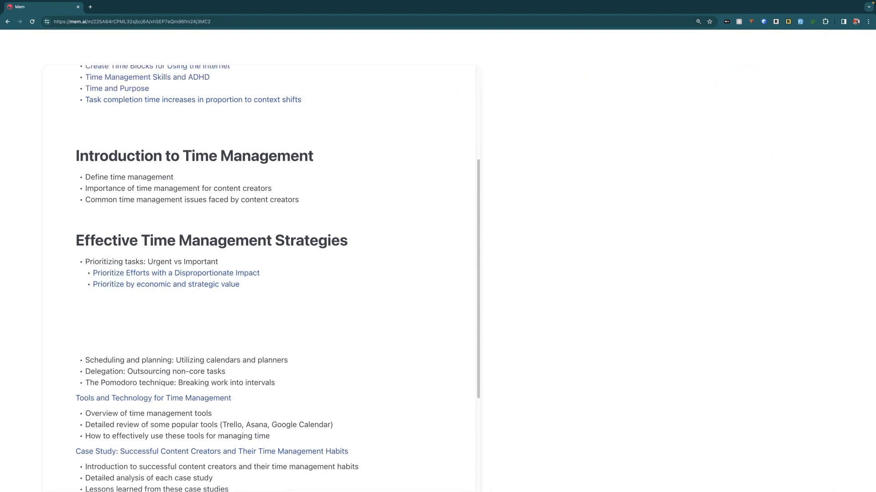
key(super+v)
Add blank lines before the "Scheduling and planning" bullet and after the "Pomodoro technique" bullet to separate that list.
scroll(178, 296, down, 1)
scroll(178, 296, down, 6)
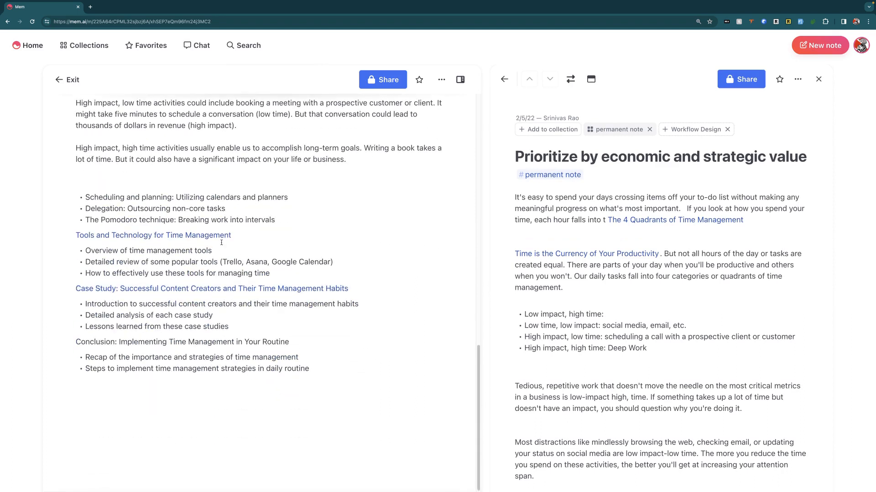
click(314, 215)
key(Return)
key(Return)
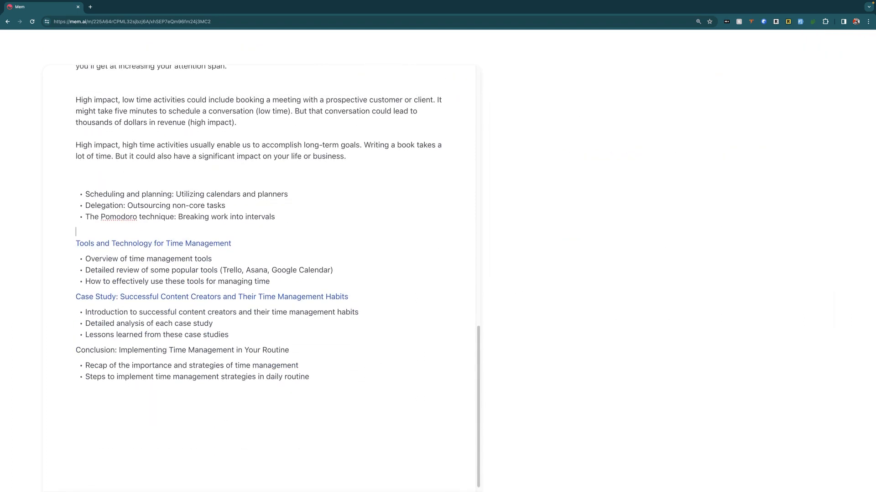
key(Return)
key(Return)
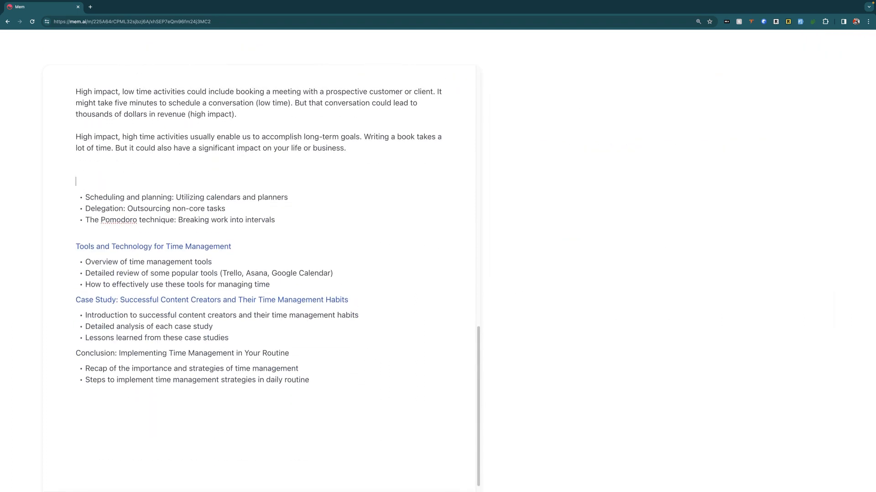
Replace the copied passage in the article with a Smart Edit result using the instruction "condense this into two pargraphs about prioritization".
scroll(278, 206, up, 6)
scroll(278, 205, up, 3)
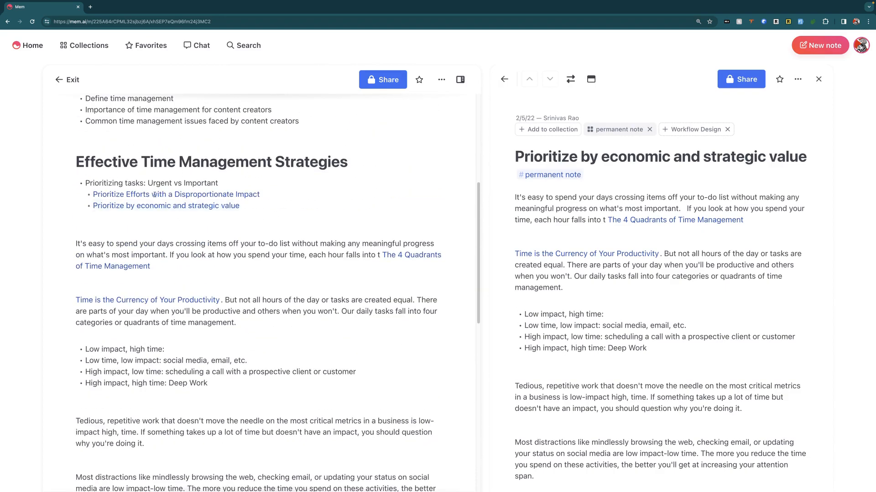
scroll(161, 190, down, 7)
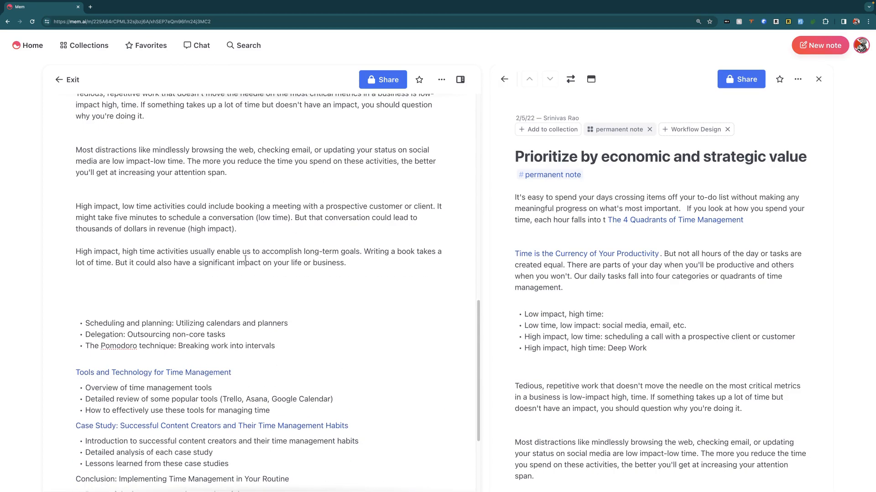
drag(354, 274, 85, 155)
scroll(261, 233, down, 1)
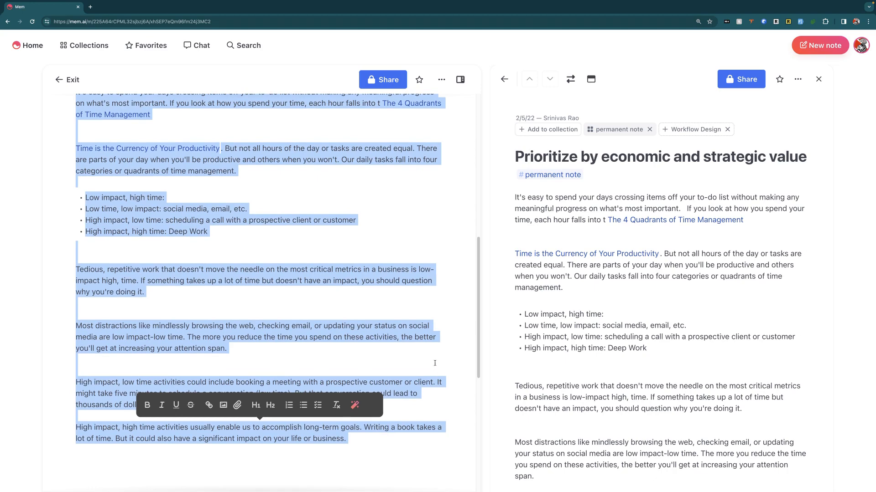
click(354, 405)
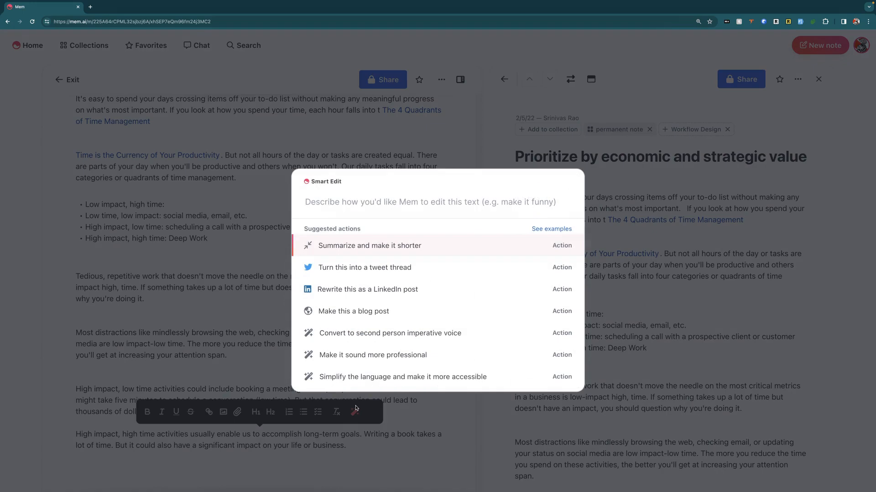
text(condense)
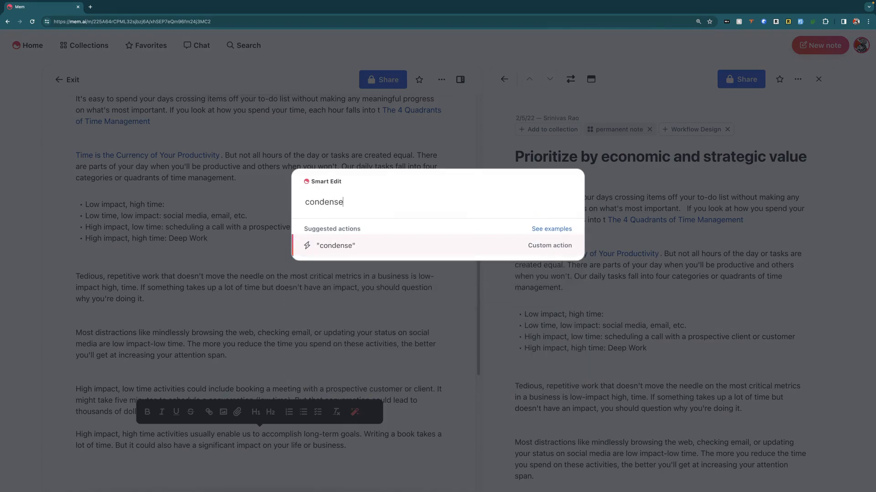
text( this into two)
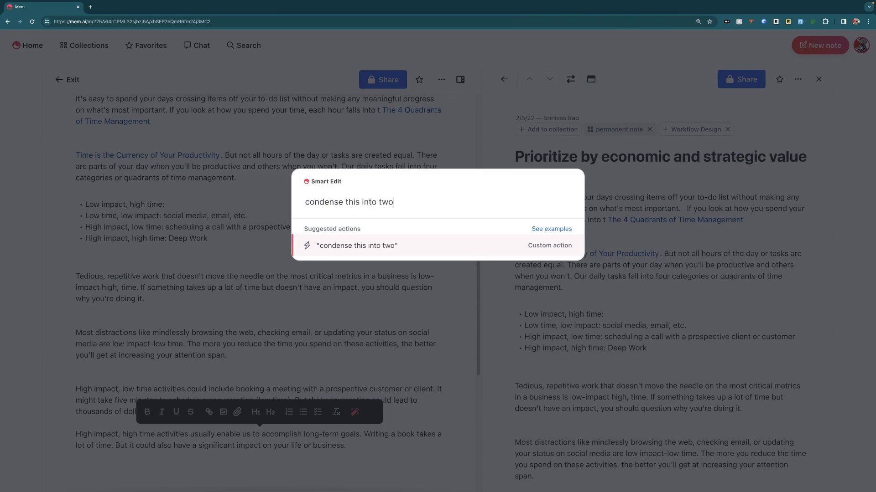
text( pargraphs about )
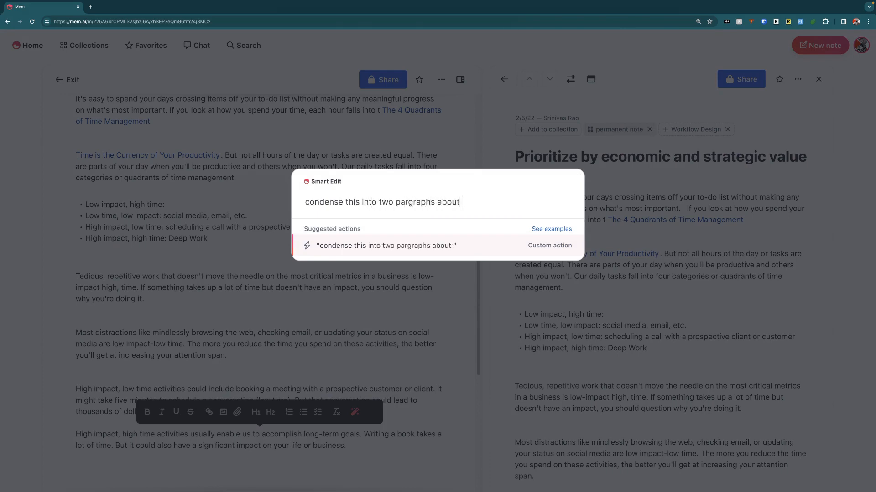
text(prioritization)
key(Return)
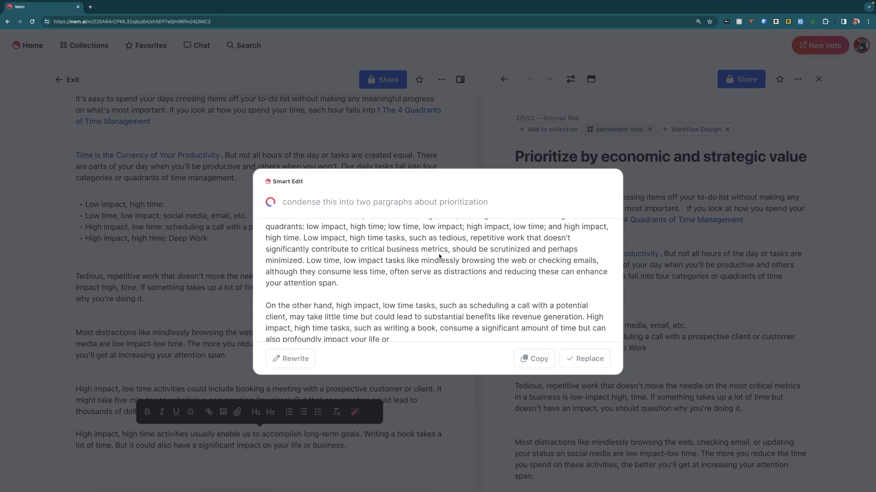
click(534, 359)
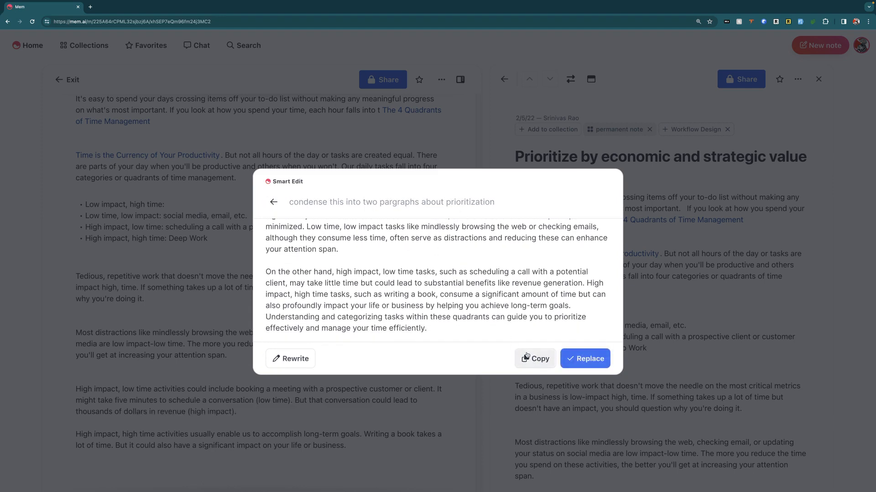
click(585, 359)
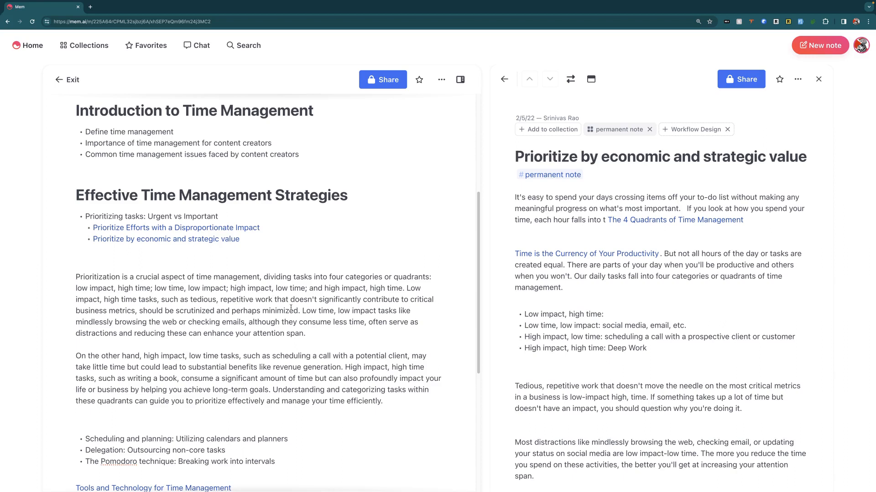
Add the Time Management Article to the Time Management Series collection and close the mem beside it.
scroll(291, 308, up, 5)
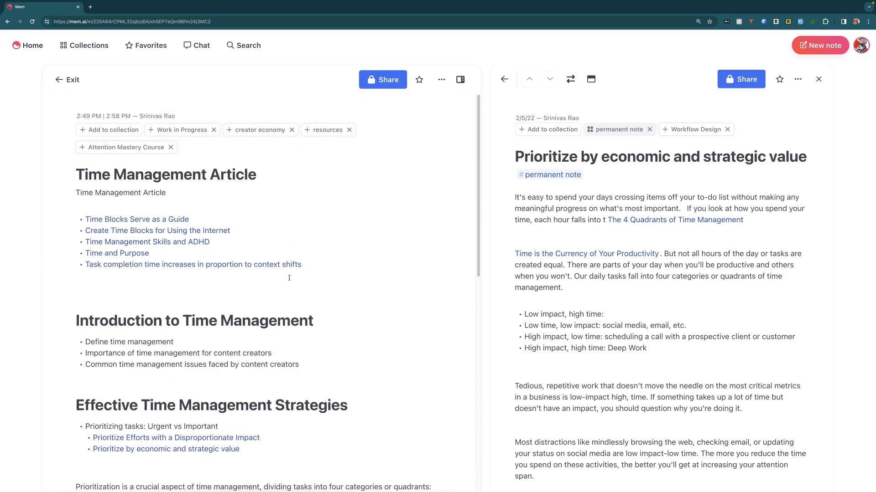
scroll(290, 274, down, 1)
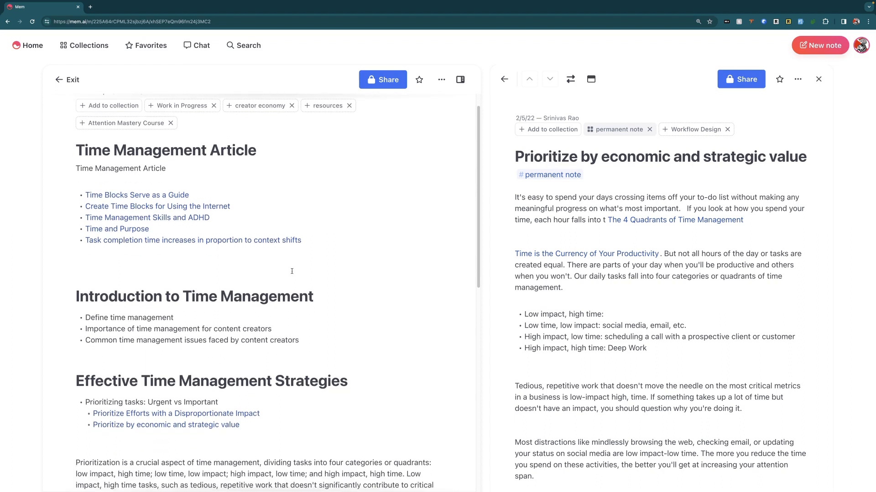
scroll(326, 188, up, 1)
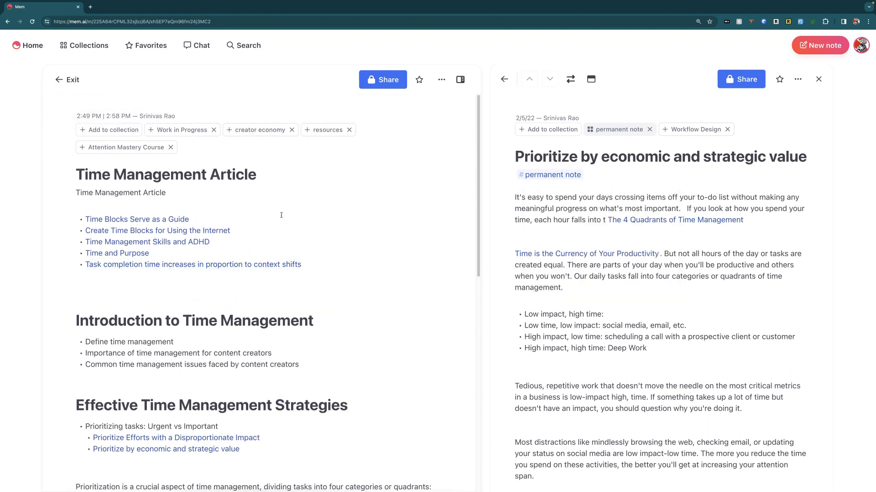
click(110, 130)
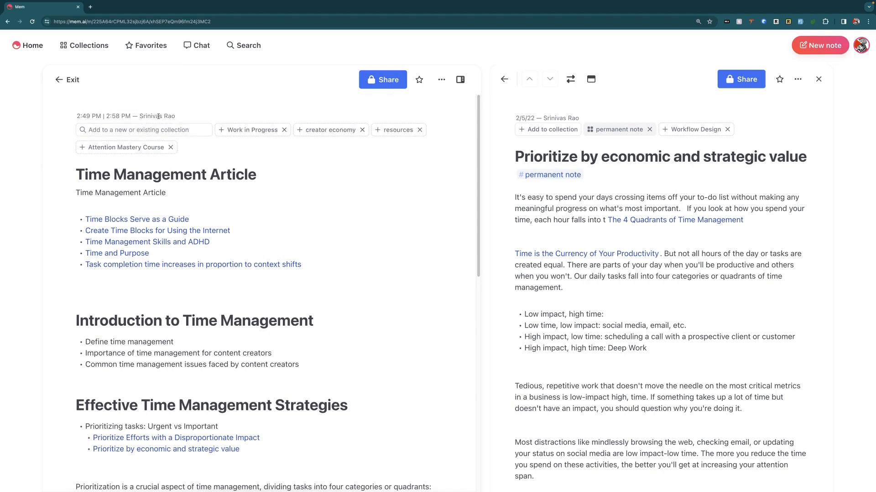
text(rt)
key(BackSpace)
key(BackSpace)
text(tim)
key(Return)
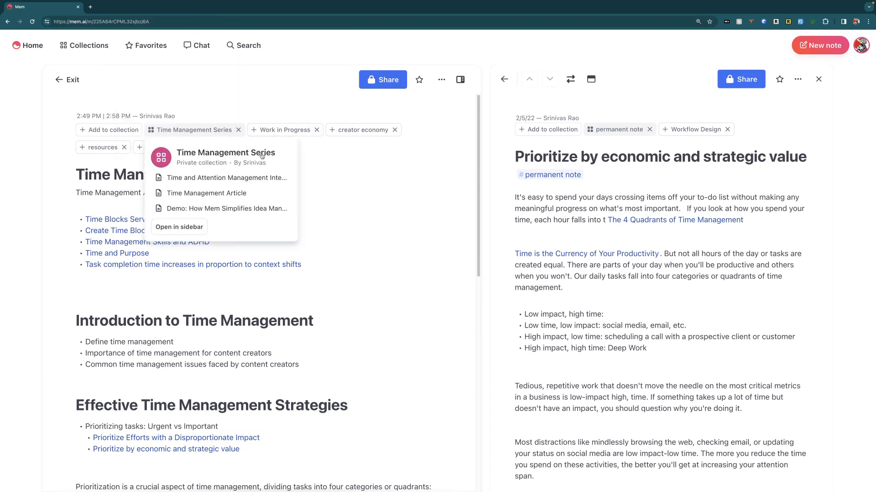
click(818, 79)
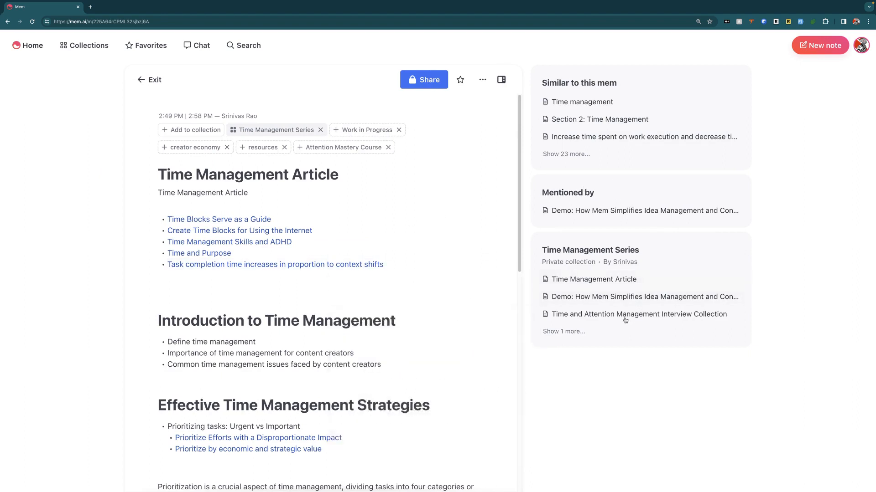
Create a new note titled "How Content Creators Can Best Manage Their Time" as a top-level heading.
mouse_move(546, 321)
key(ctrl+n)
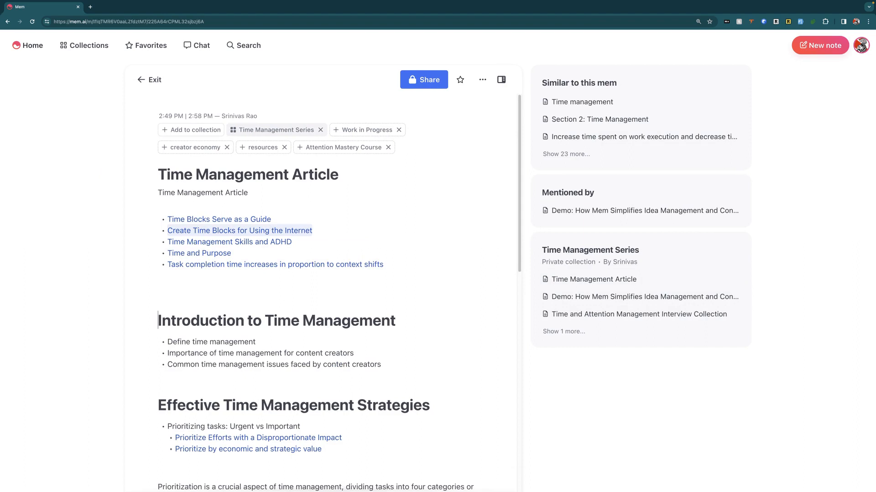
text(# How )
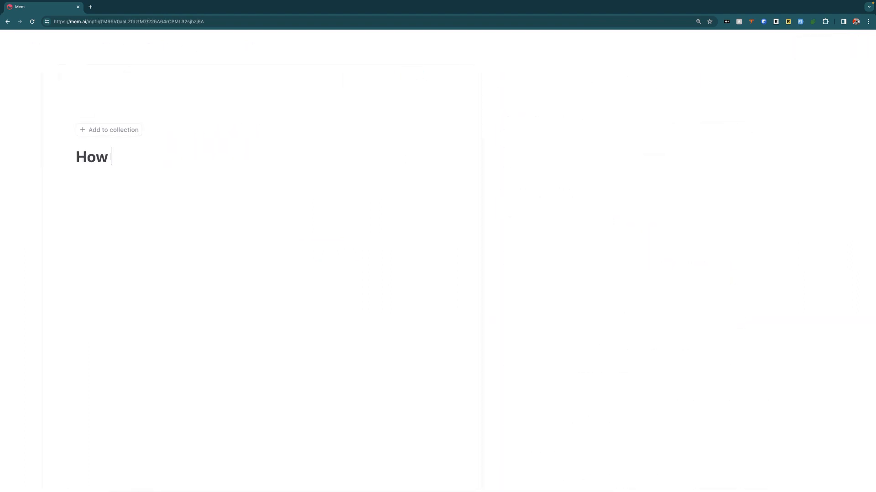
text(Content Creators Can BE)
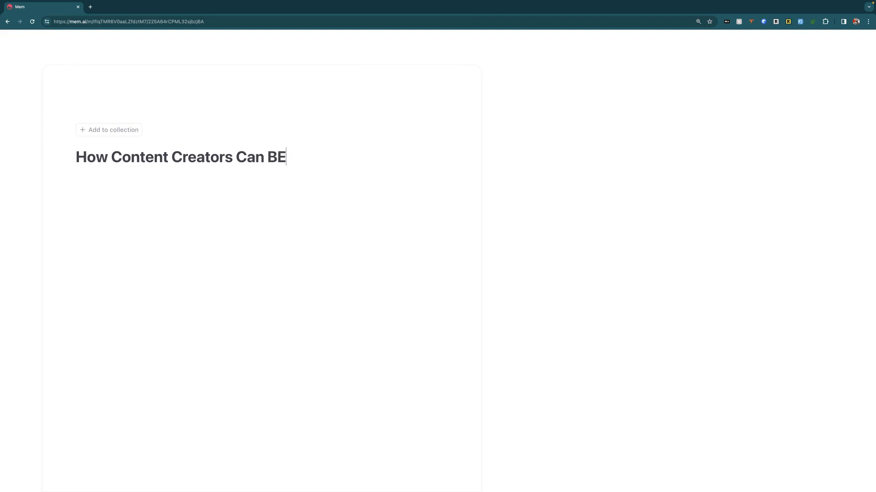
key(BackSpace)
text(est Manage Their Time)
Generate a two-sentence introduction below the new note's title with Smart Write.
key(Return)
text(/2 se)
text(ntences)
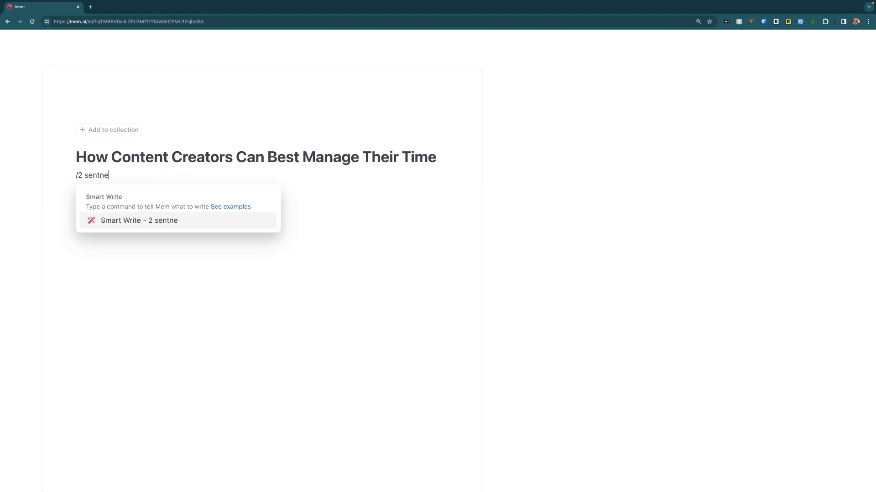
key(Return)
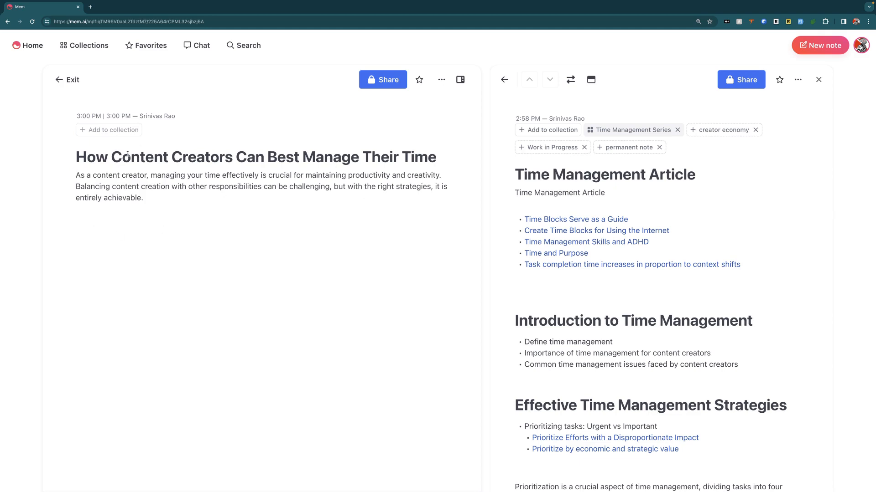
Tag the new note with the Time Management Series collection on a line below its title and close the mem beside it.
click(76, 175)
key(Return)
key(Up)
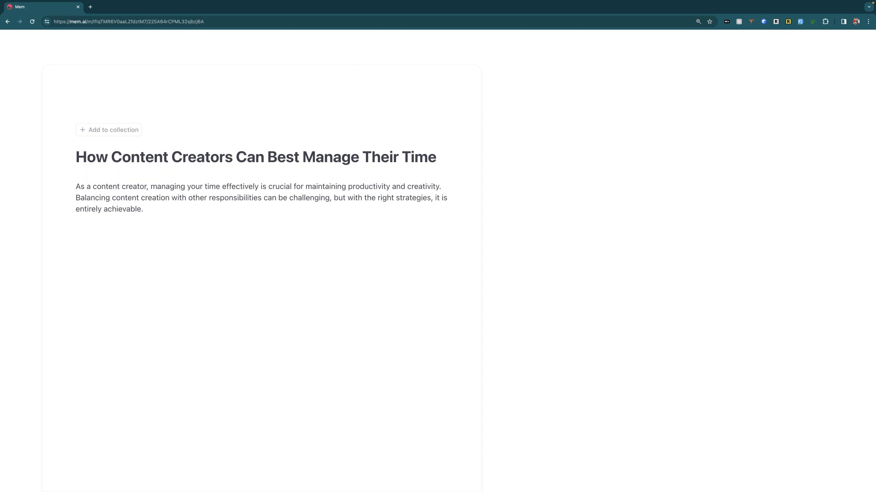
text(#)
key(Return)
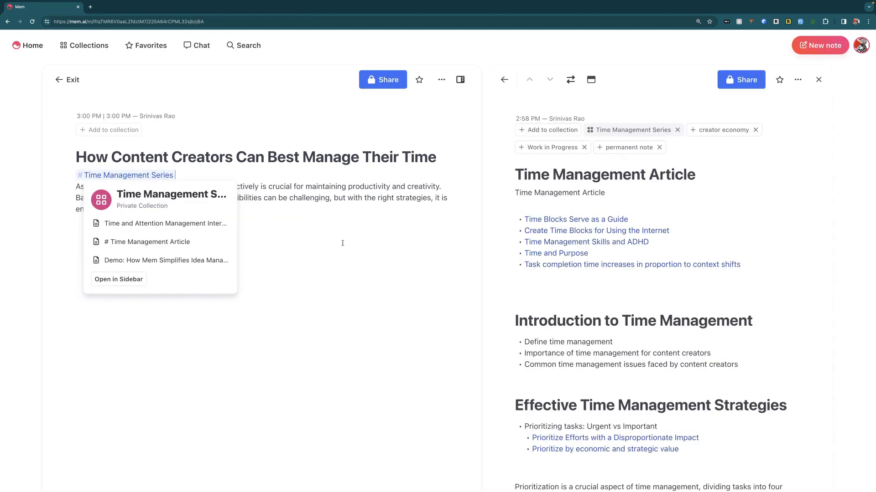
click(818, 79)
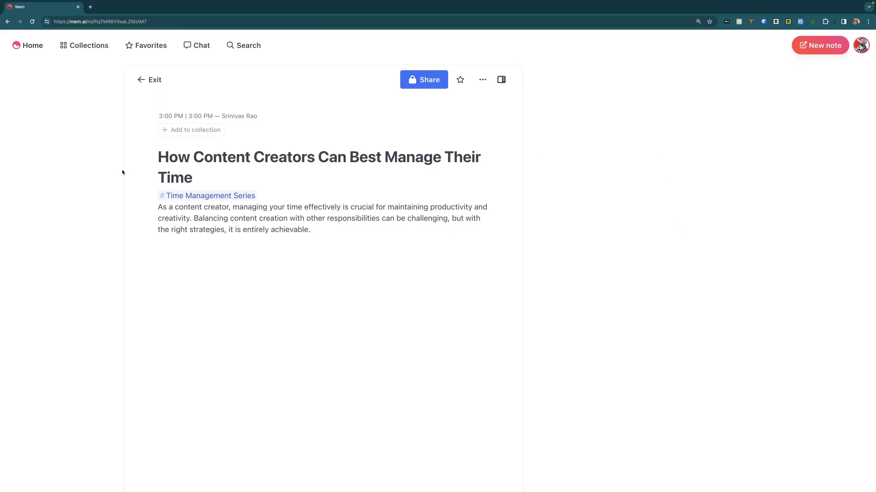
Open the Time Management Series collection at full size and try to start a new note in it.
click(191, 197)
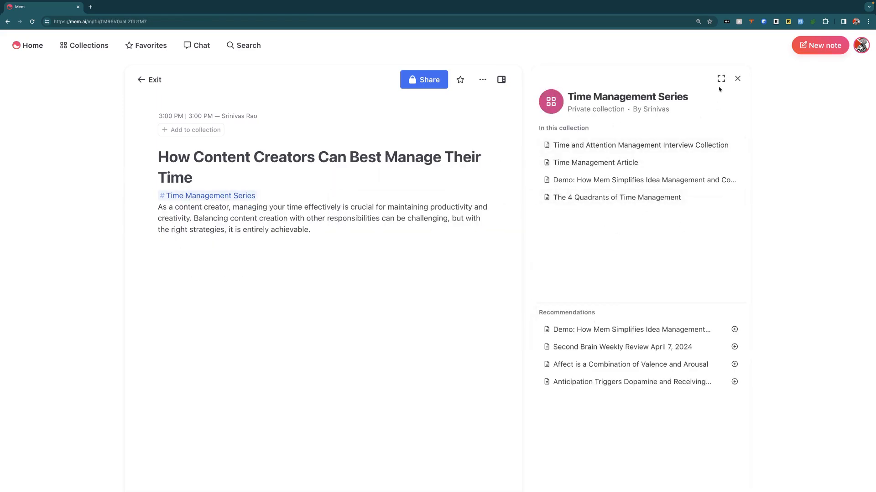
click(721, 78)
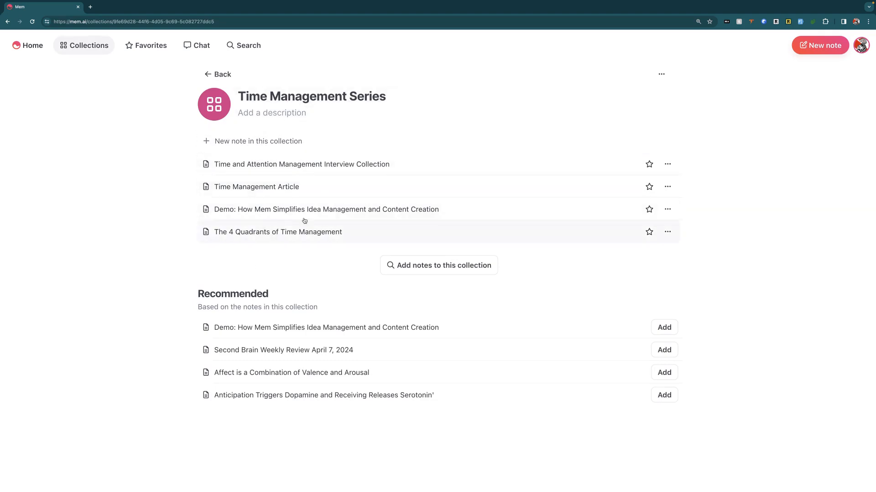
click(256, 144)
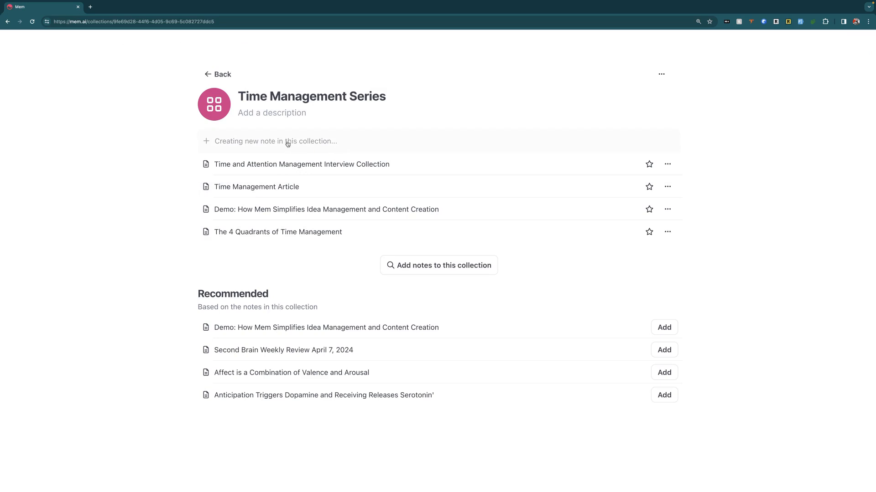
Search for "how content", add "Good content is a collection of existing ideas and notes" to the collection, and return to the note.
click(430, 273)
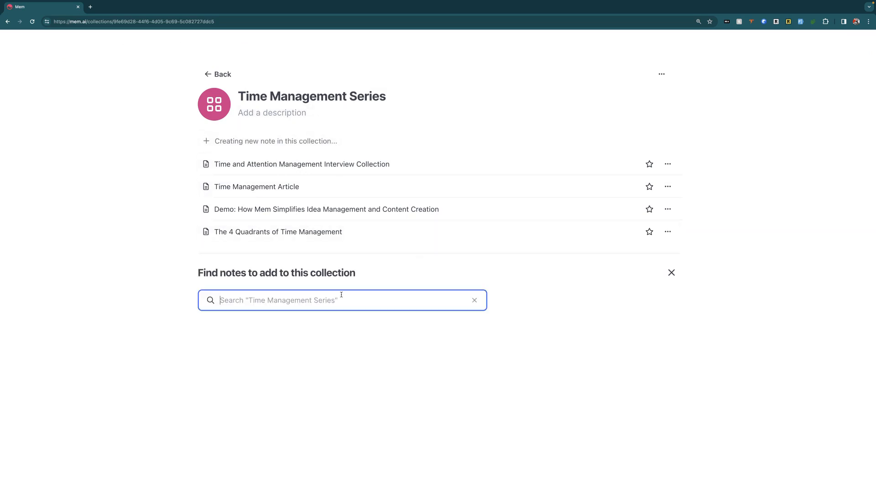
text(ho)
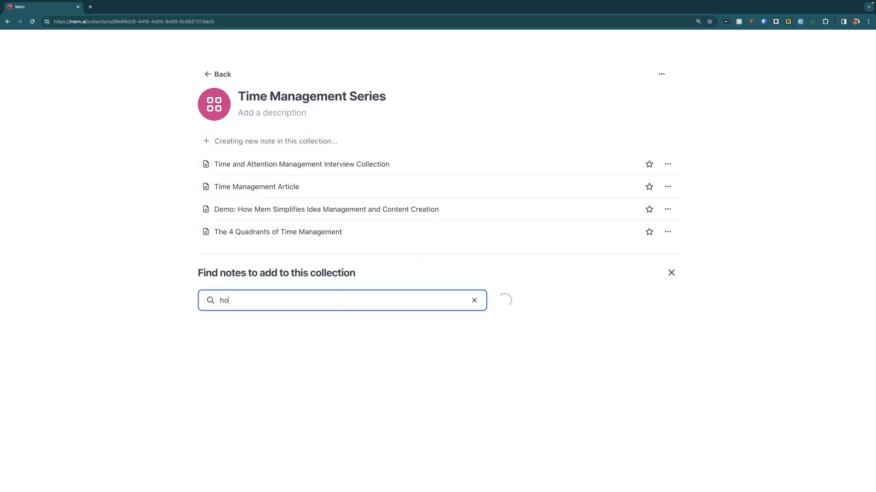
text(w )
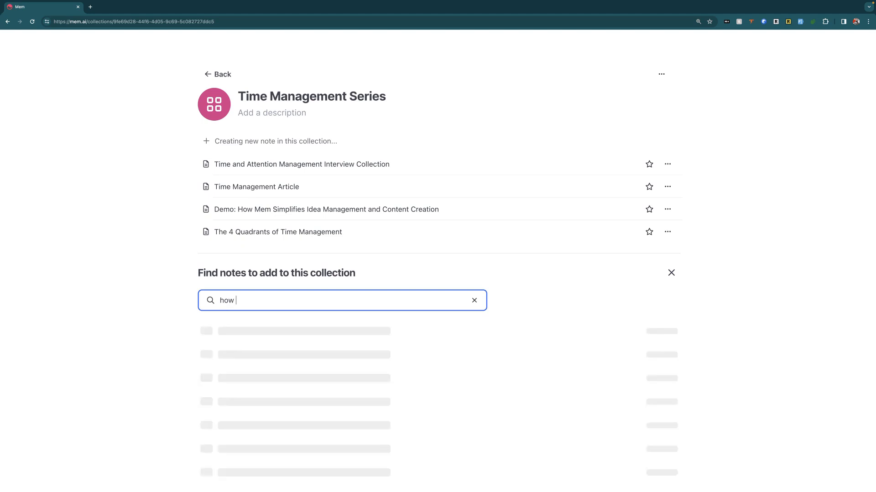
text(content)
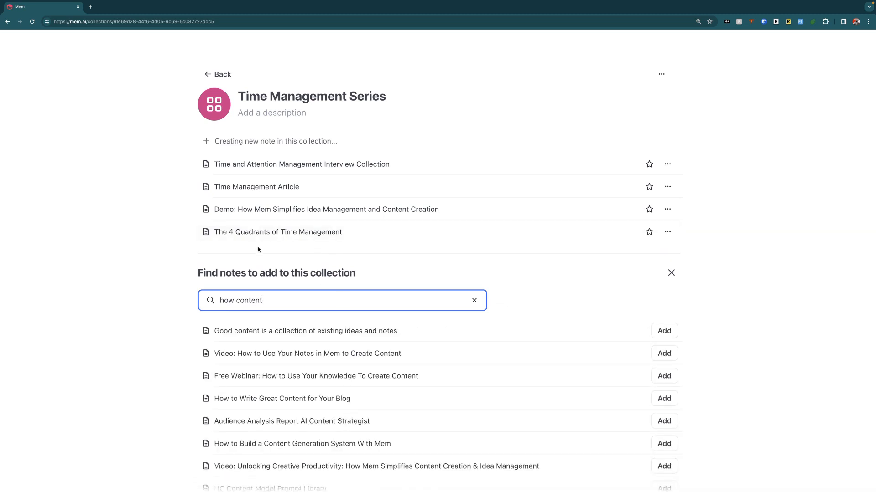
click(189, 261)
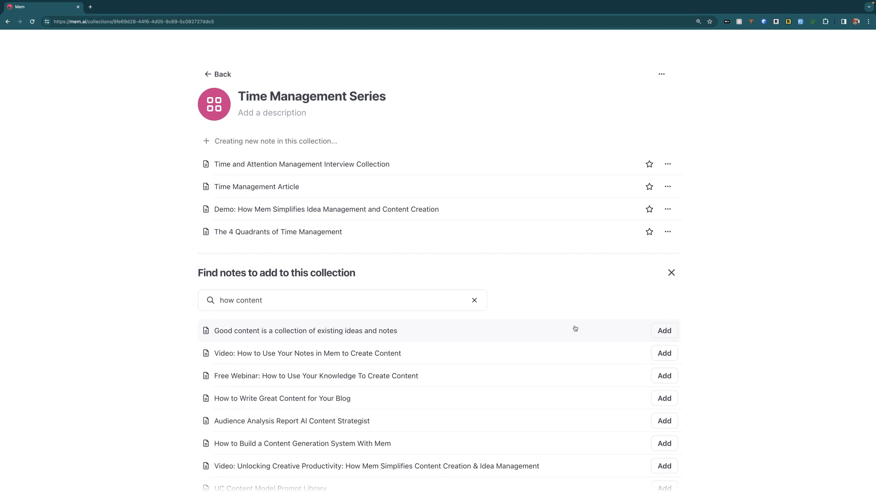
click(657, 330)
mouse_move(380, 170)
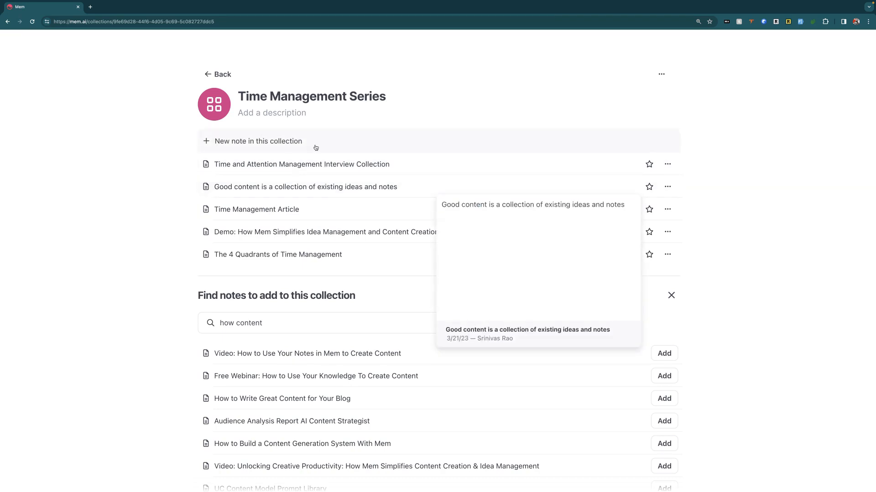
click(200, 74)
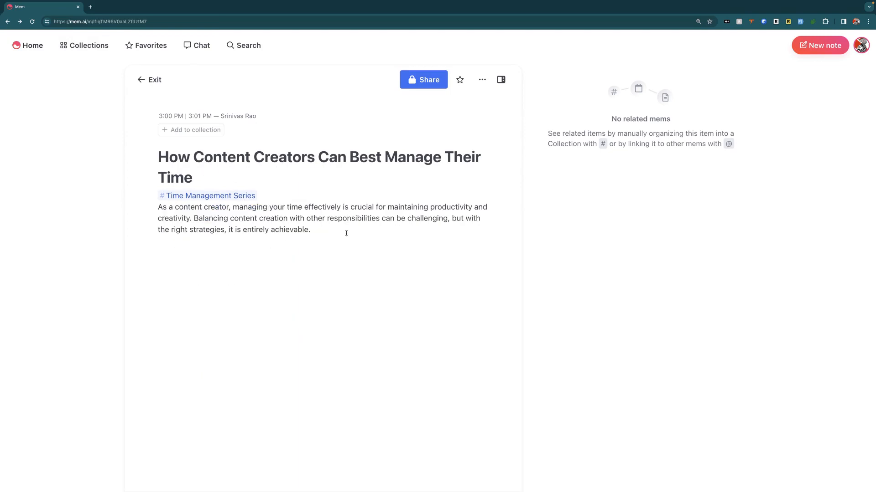
Leave the note, open the Time Management Article alongside the Demo mem, and swap the two mems.
click(348, 290)
click(150, 80)
scroll(319, 200, down, 1)
click(620, 211)
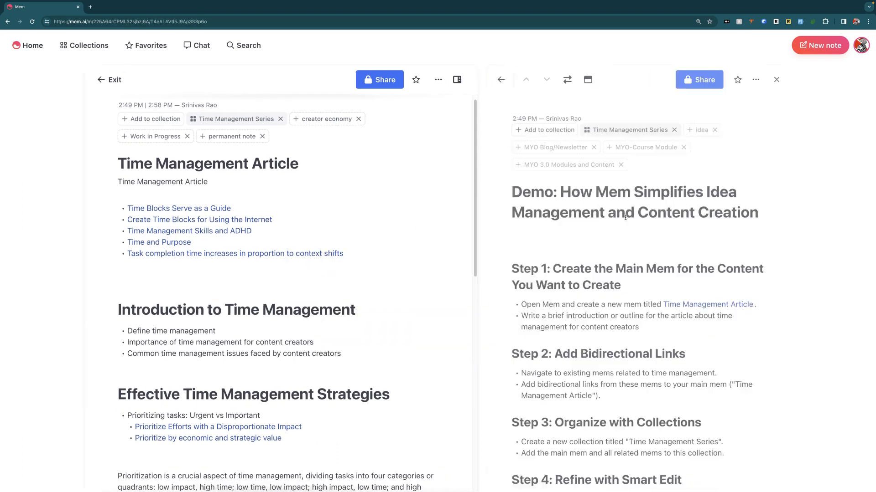
scroll(691, 245, down, 1)
scroll(691, 244, down, 1)
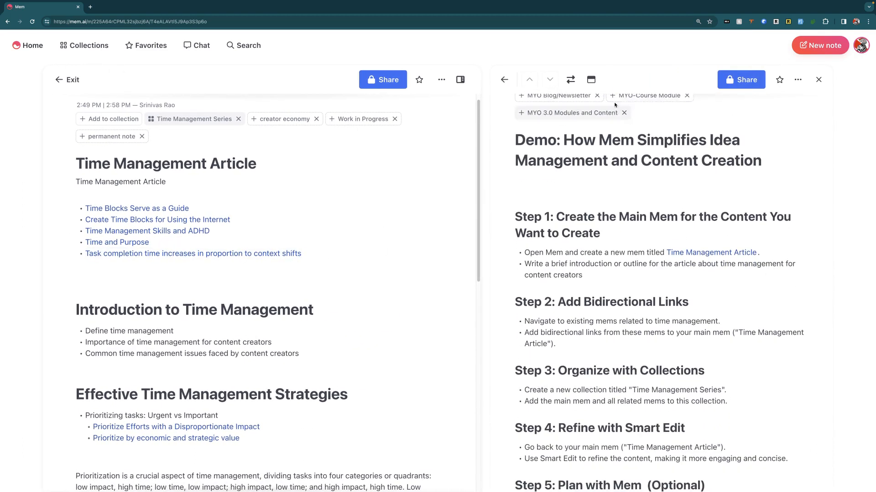
click(570, 80)
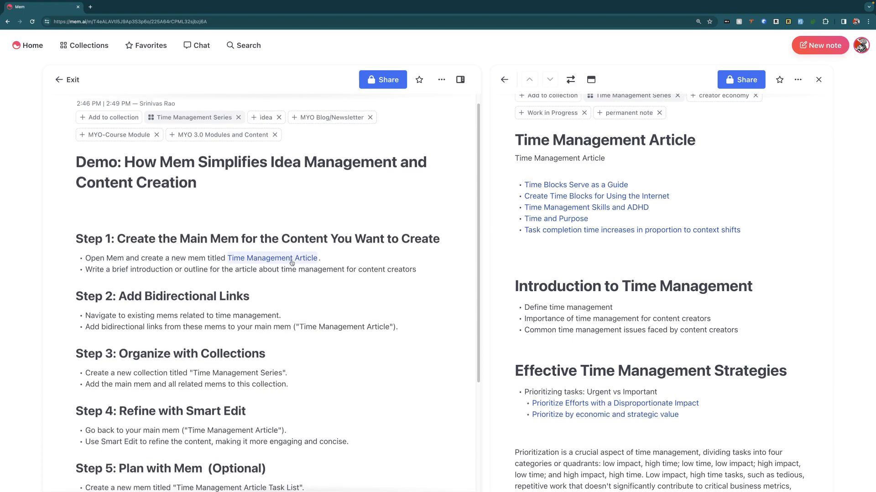
Review the demo outline's steps from creating the main mem through planning with Mem.
scroll(295, 269, down, 3)
scroll(295, 286, down, 1)
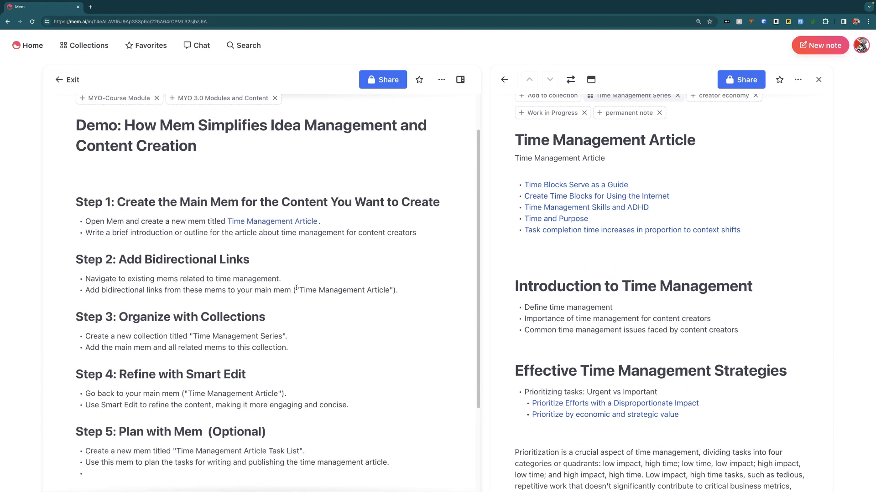
scroll(297, 287, down, 2)
scroll(314, 321, down, 1)
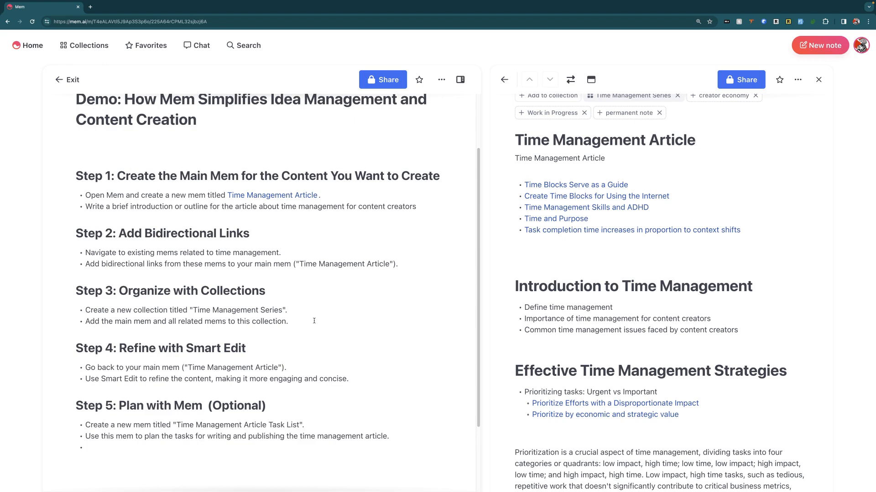
scroll(268, 339, down, 3)
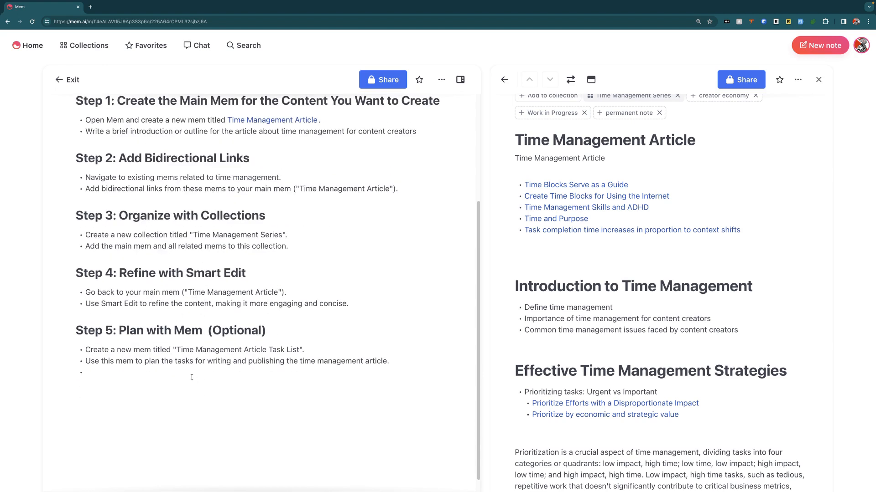
scroll(203, 393, up, 4)
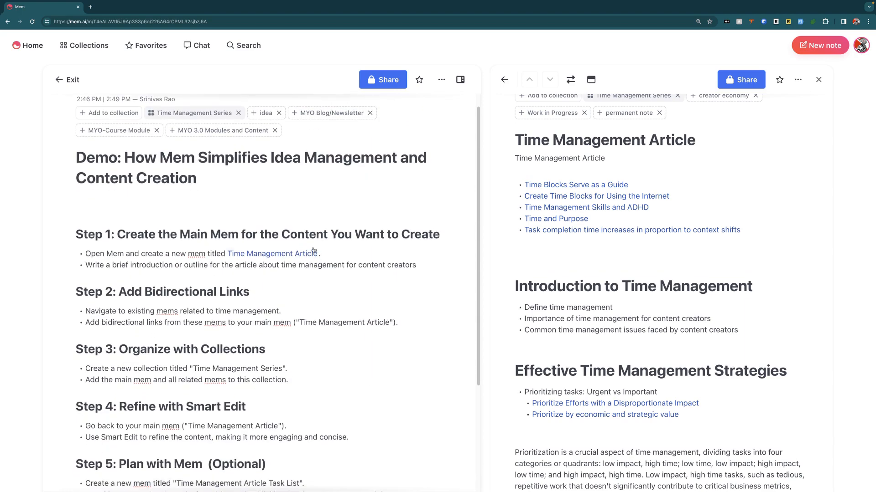
Generate a task list at the end of the Time Management Article with the Smart Write command "generate task lists to complete it".
scroll(676, 385, down, 8)
scroll(677, 384, down, 5)
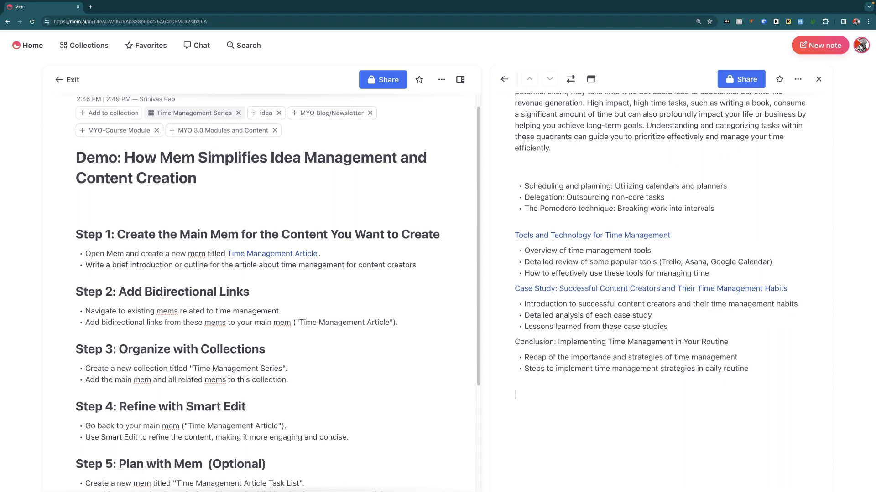
text(/)
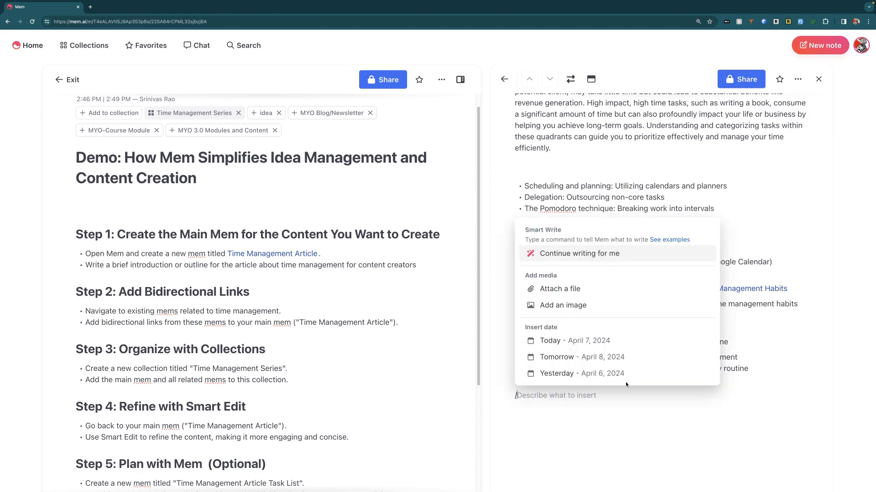
text(genear)
key(BackSpace)
key(BackSpace)
key(BackSpace)
text(erate task lists to complete it)
key(Return)
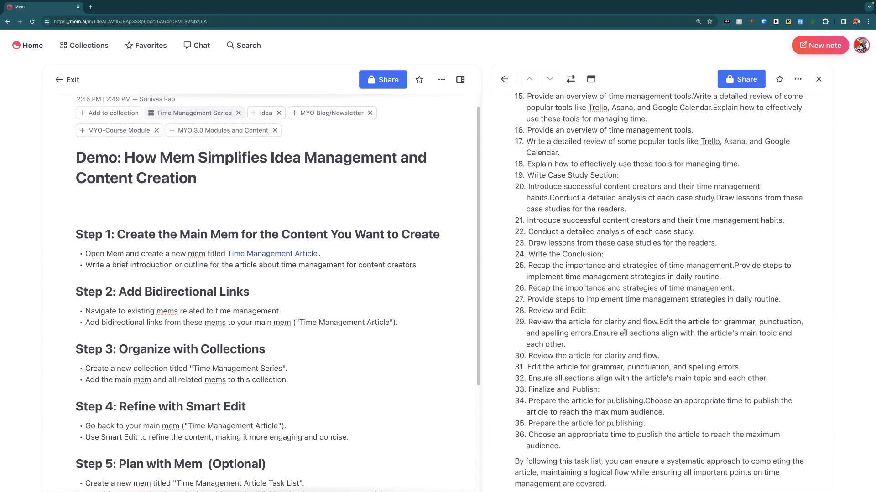
Replace the generated task list using Smart Edit with "assume the draft is done and give me just the publication tasks", copying the result too.
scroll(624, 333, up, 10)
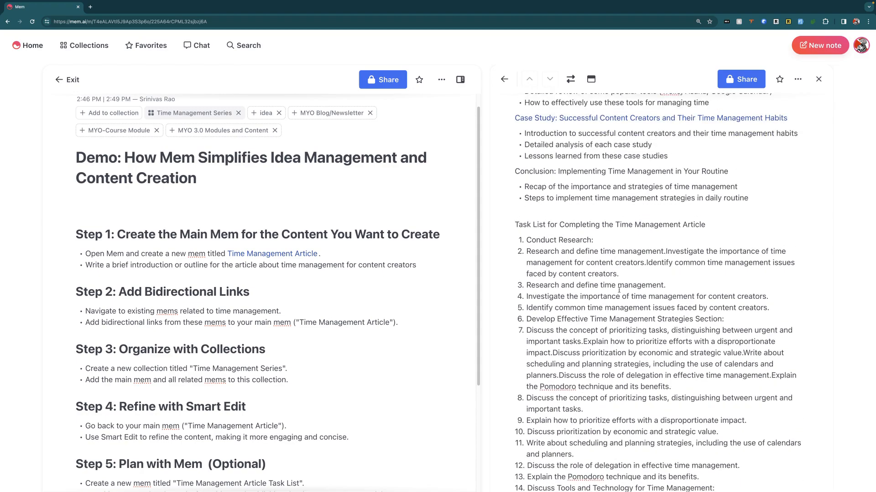
scroll(619, 290, down, 5)
scroll(634, 311, up, 8)
drag(515, 352, 595, 398)
click(748, 415)
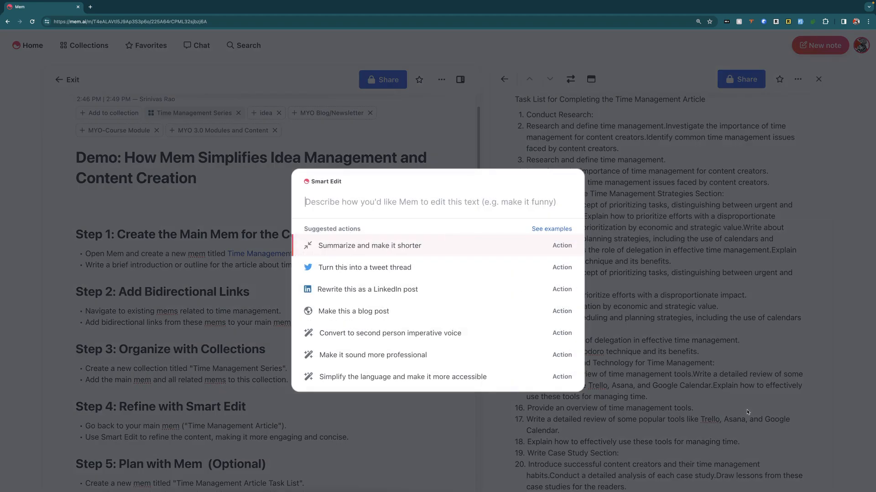
text(assume the draft is done and give me )
text(just the publication tasks)
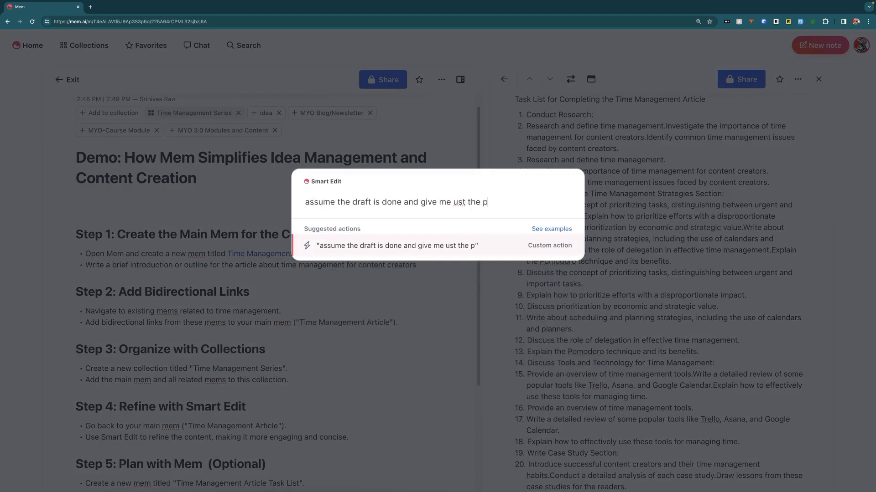
key(Return)
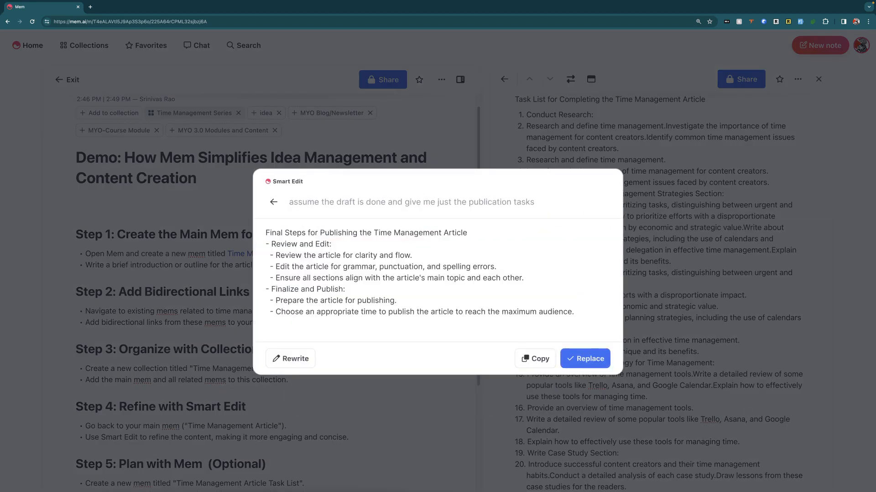
click(529, 360)
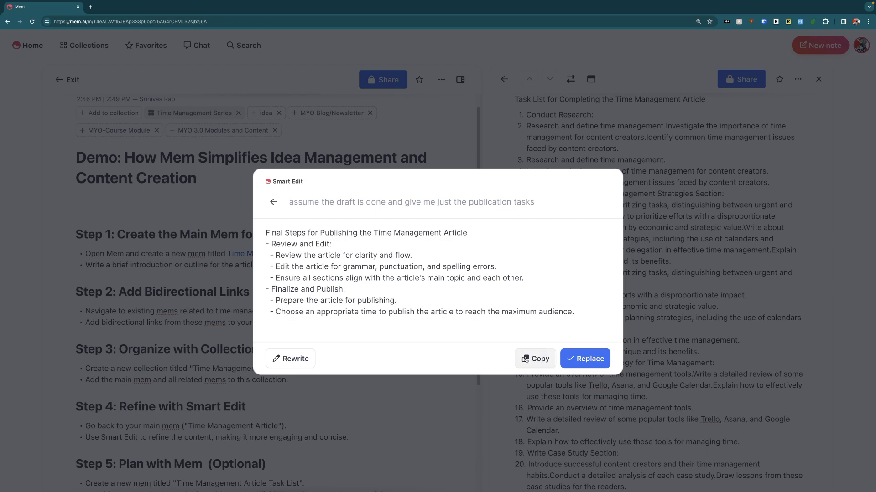
click(589, 359)
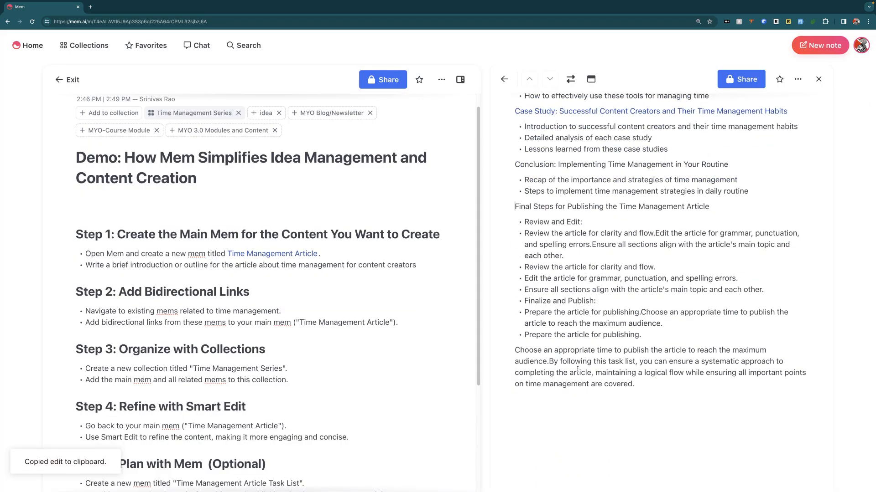
Convert the bullets from "Review and Edit:" to "Prepare the article for publishing." under the final publishing steps into a checklist.
click(545, 218)
click(643, 267)
drag(647, 341, 524, 221)
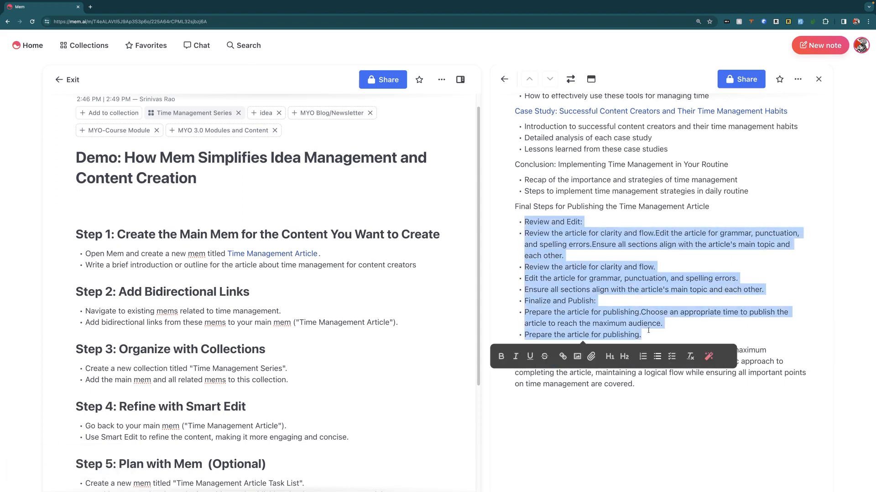
click(675, 360)
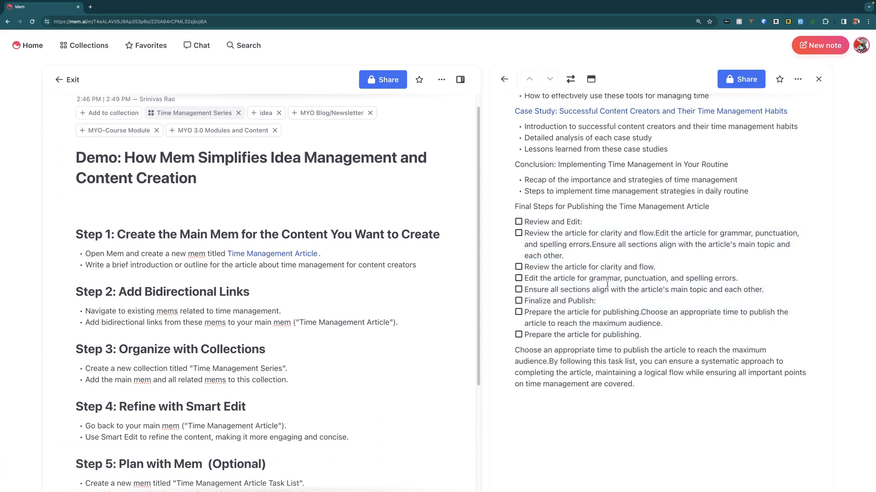
scroll(386, 294, down, 2)
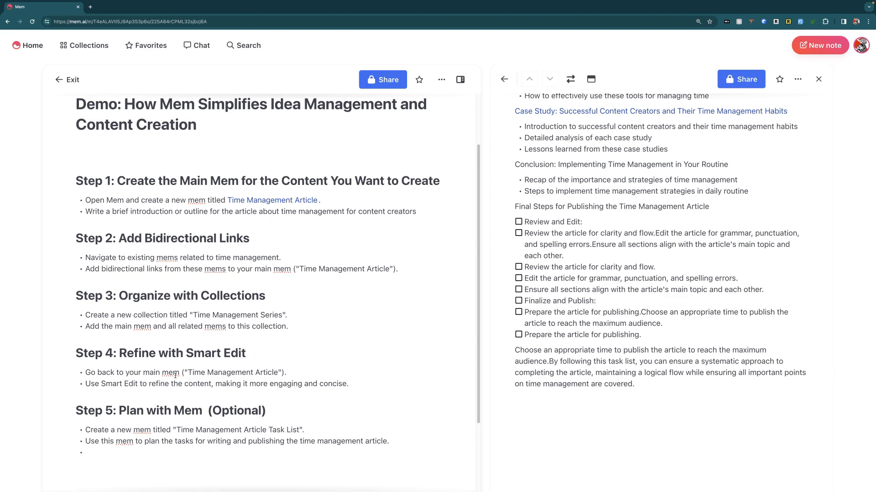